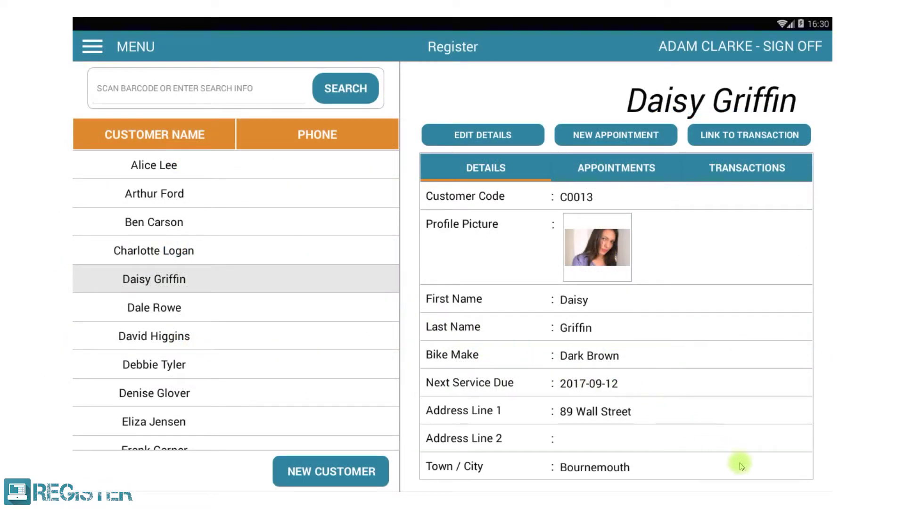
Make the 15:00 appointment a Styling one, save it, and load the customer's transaction history.
{"action": "left_click_drag", "start_coordinate": [752, 468], "coordinate": [761, 194]}
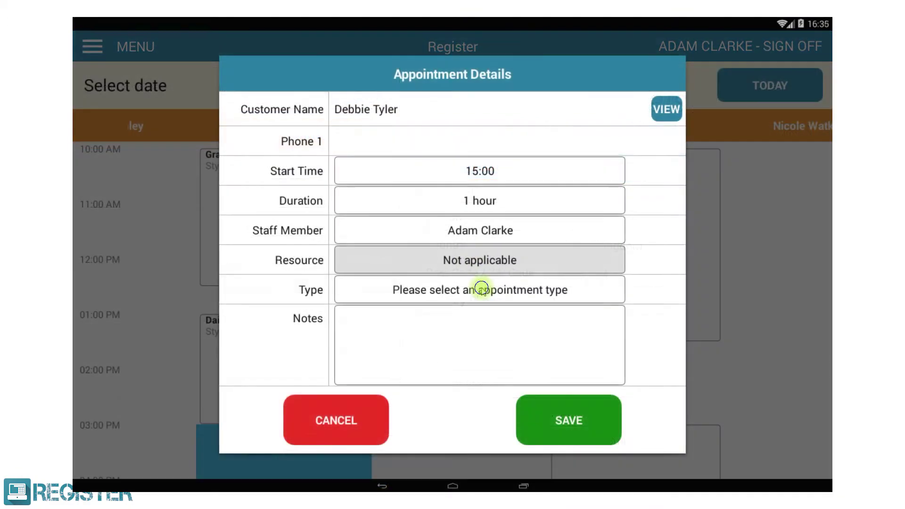
{"action": "left_click", "coordinate": [485, 289]}
{"action": "left_click", "coordinate": [480, 297]}
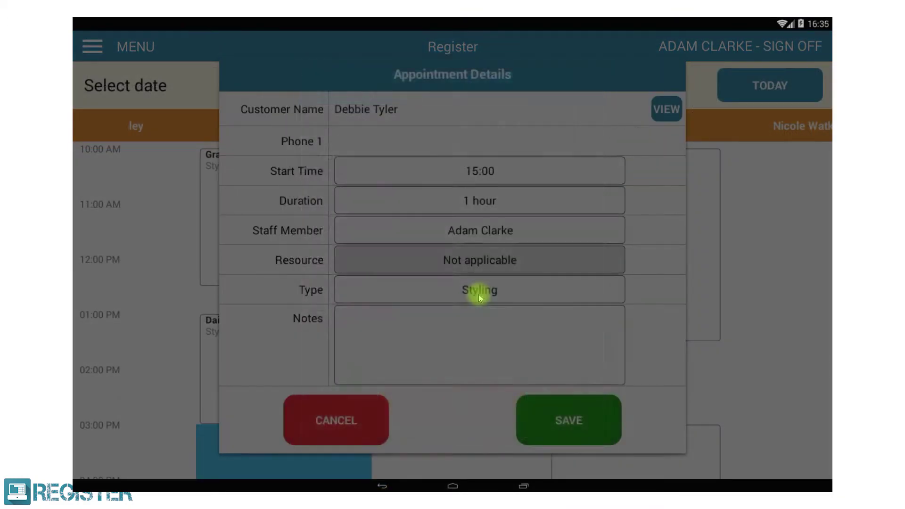
{"action": "left_click", "coordinate": [553, 419]}
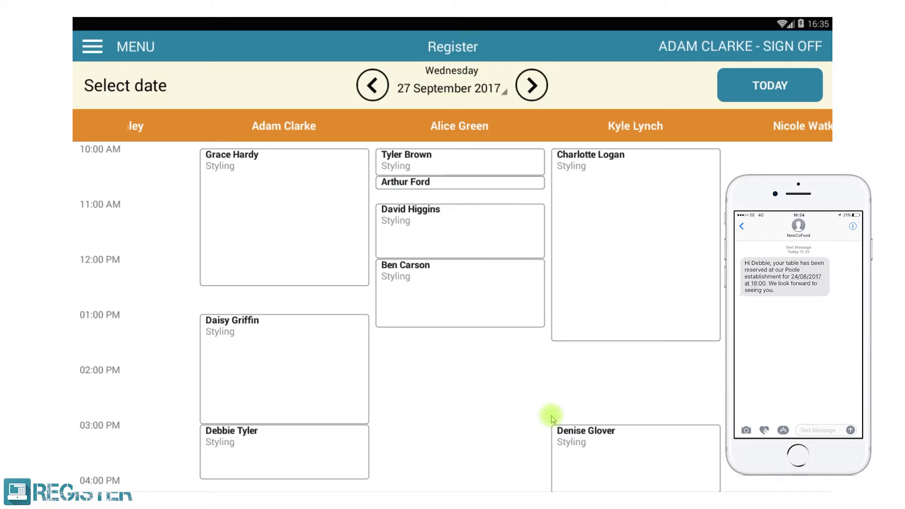
{"action": "left_click", "coordinate": [752, 164]}
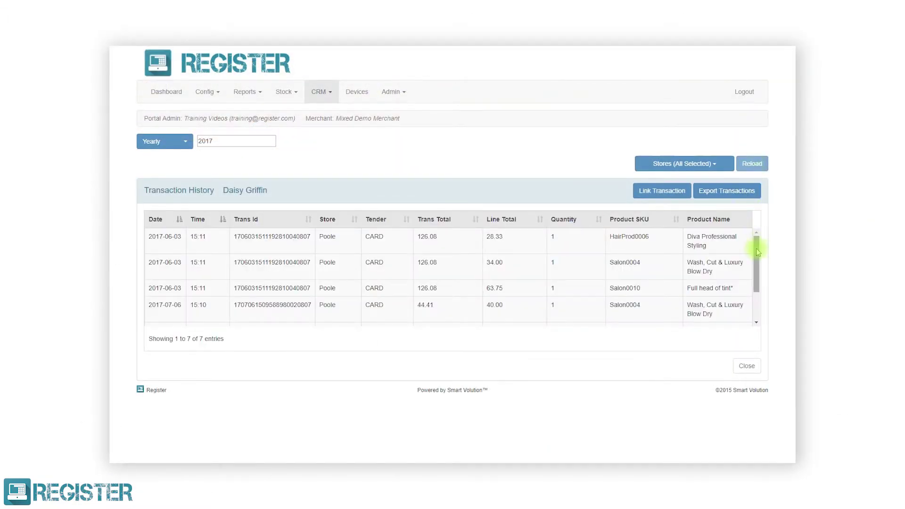
Scroll through the customer's 2017 Transaction History table.
{"action": "left_click_drag", "start_coordinate": [758, 252], "coordinate": [762, 234]}
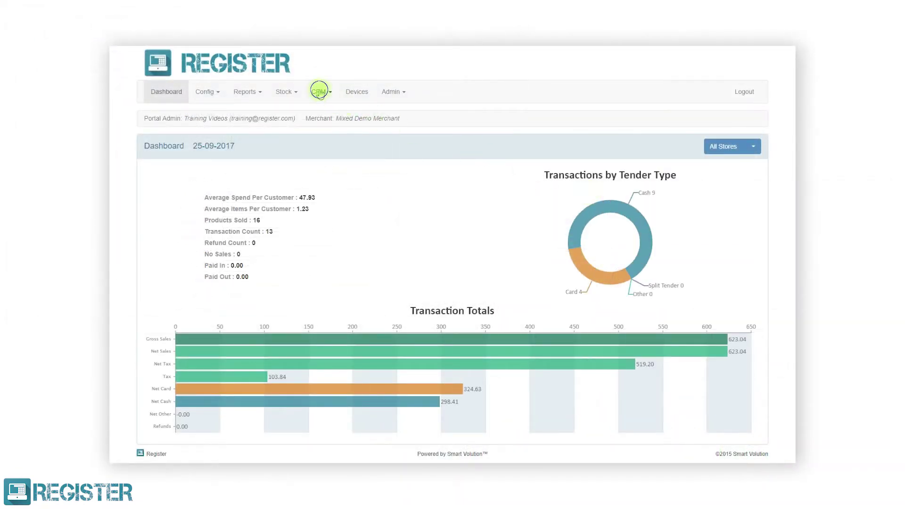
Create a 'Hair Colour' customer field in List format using the Hair Colour value list.
{"action": "left_click", "coordinate": [319, 92]}
{"action": "left_click", "coordinate": [318, 135]}
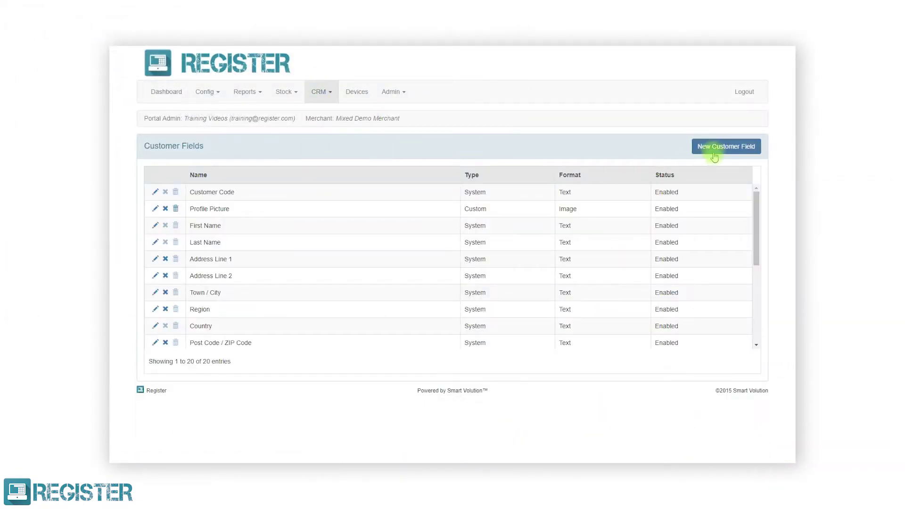
{"action": "left_click", "coordinate": [714, 155]}
{"action": "type", "text": "Hair Colour"}
{"action": "left_click", "coordinate": [633, 202]}
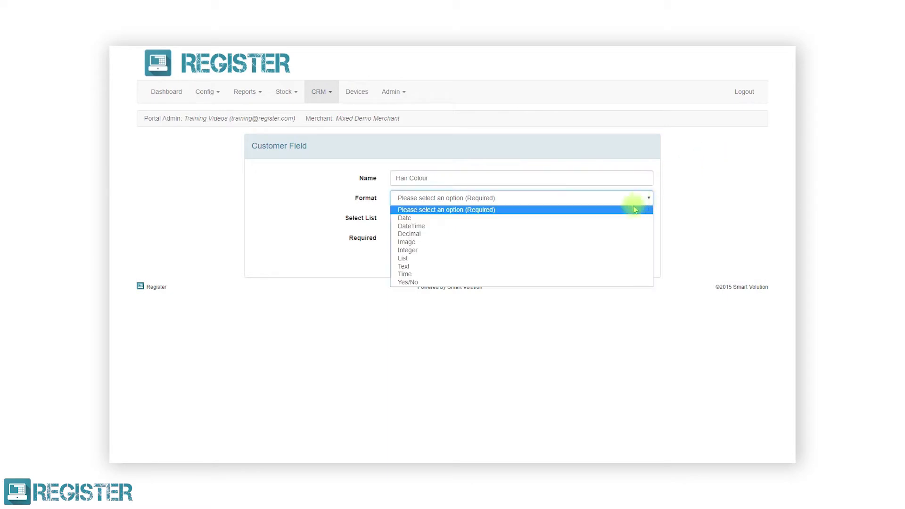
{"action": "left_click", "coordinate": [542, 262]}
{"action": "left_click", "coordinate": [540, 224]}
{"action": "left_click", "coordinate": [495, 245]}
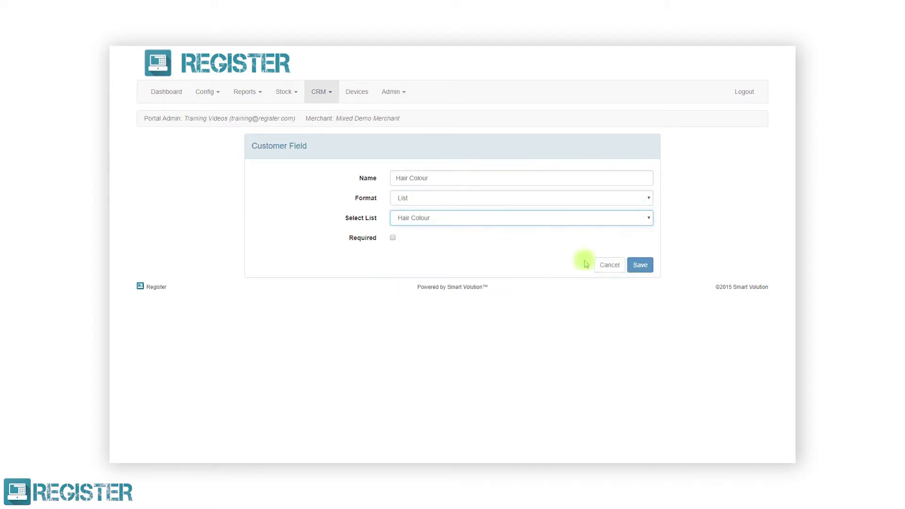
{"action": "left_click", "coordinate": [640, 269]}
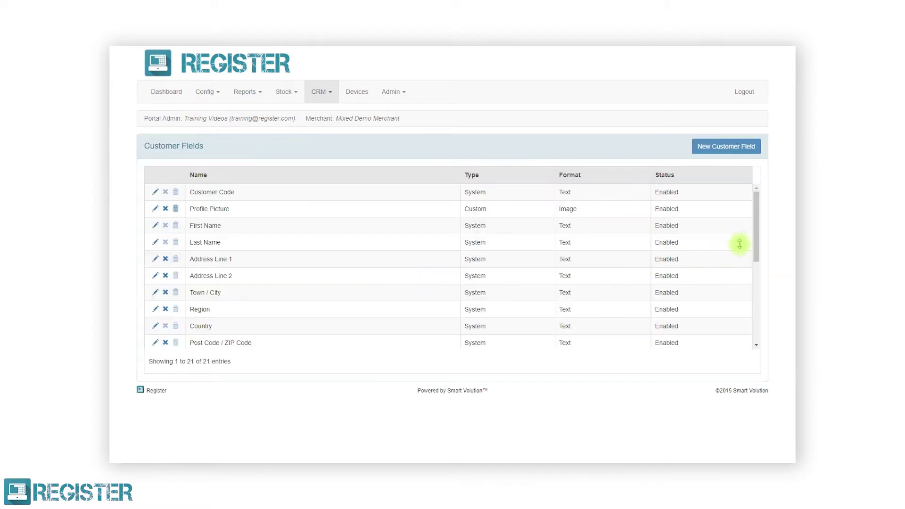
Move the Hair Colour field to fifth place, right after Last Name.
{"action": "left_click_drag", "start_coordinate": [758, 236], "coordinate": [759, 319]}
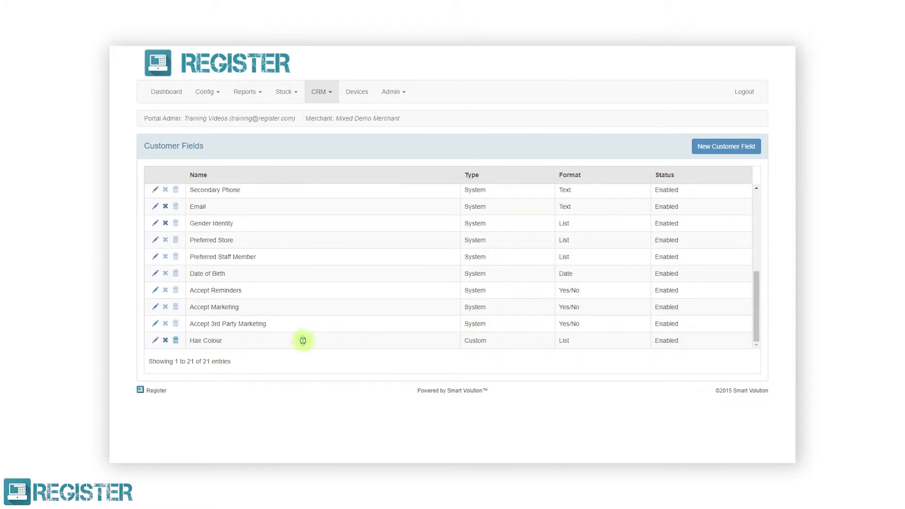
{"action": "left_click_drag", "start_coordinate": [303, 341], "coordinate": [301, 269]}
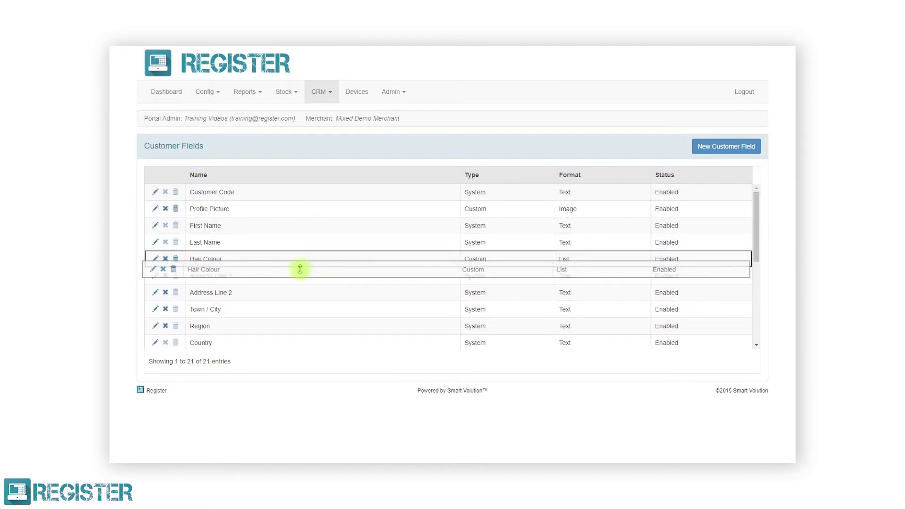
{"action": "left_click_drag", "start_coordinate": [300, 270], "coordinate": [299, 265]}
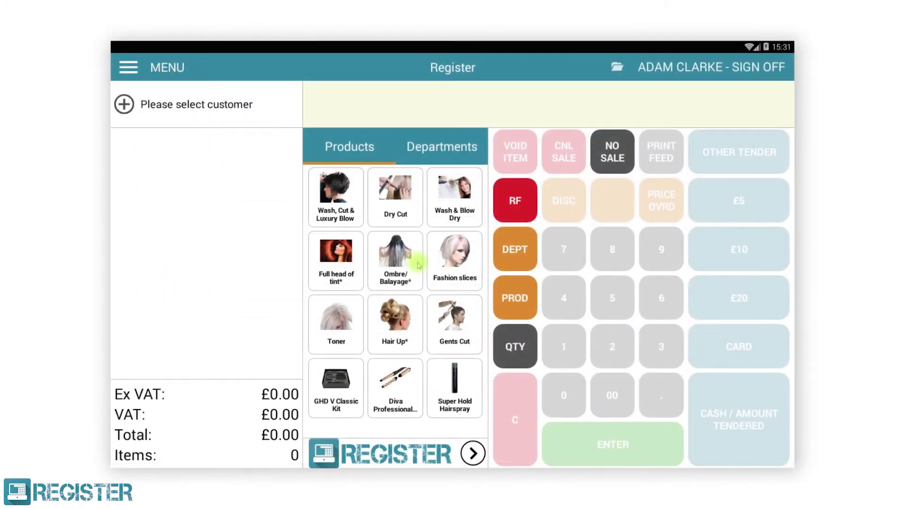
Open the customer's record from the full customer list and start editing their details.
{"action": "left_click", "coordinate": [127, 68]}
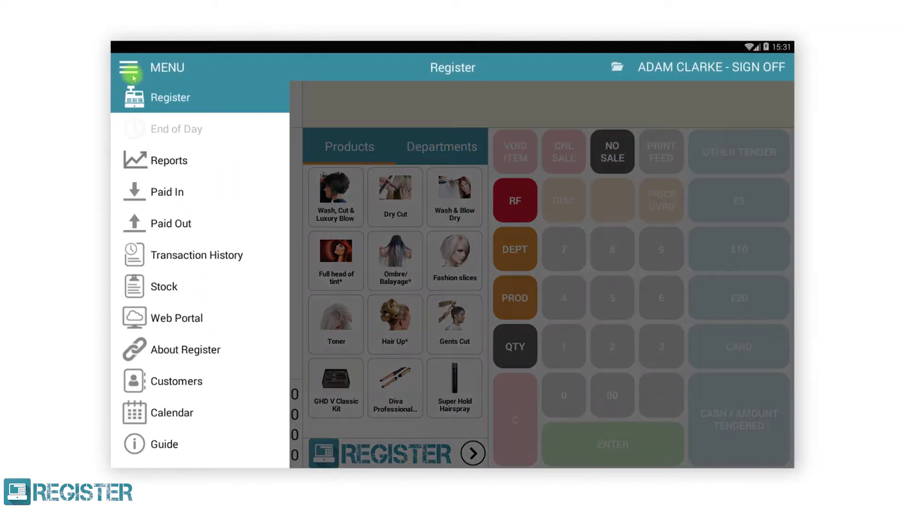
{"action": "left_click", "coordinate": [185, 381]}
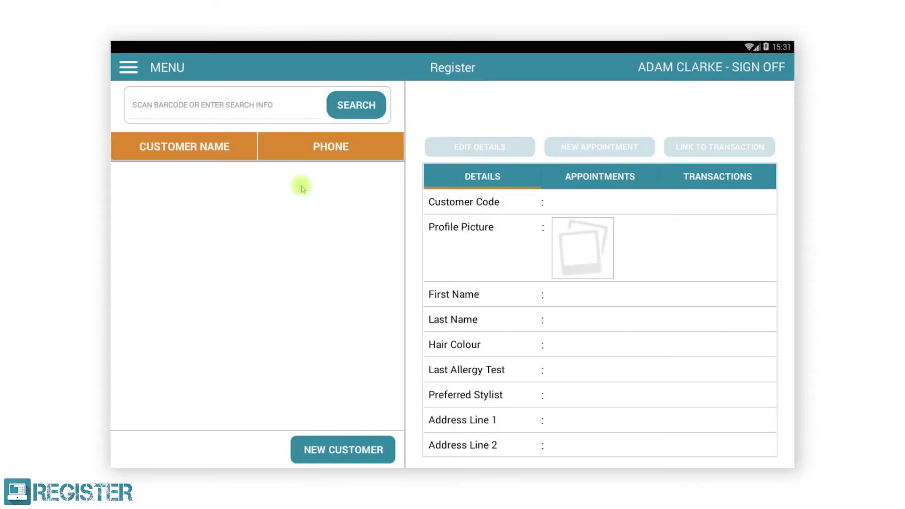
{"action": "left_click", "coordinate": [340, 109]}
{"action": "left_click", "coordinate": [207, 278]}
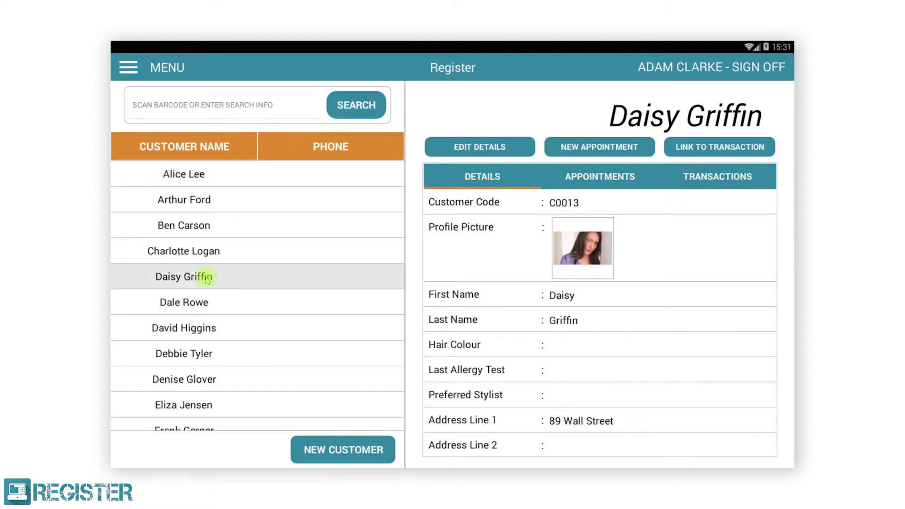
{"action": "left_click", "coordinate": [495, 147]}
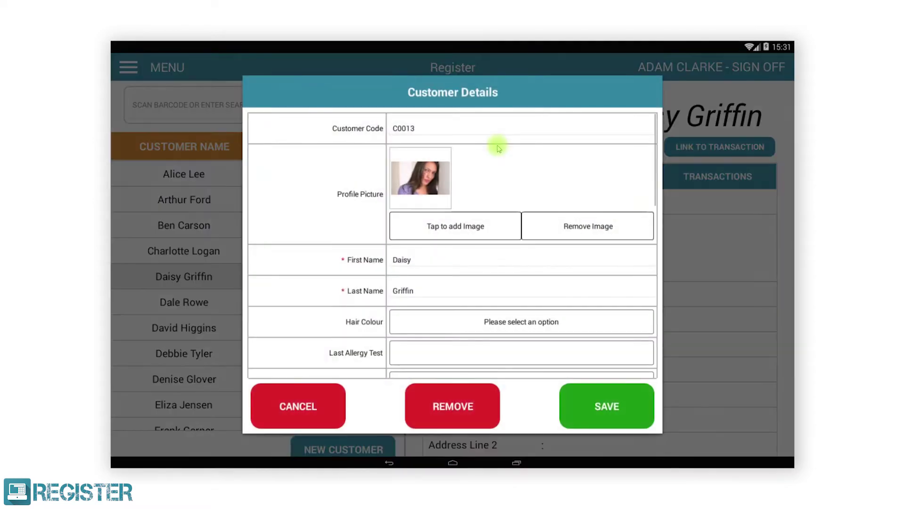
Set hair colour Dark Brown, last allergy test 12 September 2017 and preferred stylist, then save.
{"action": "left_click_drag", "start_coordinate": [491, 324], "coordinate": [505, 223]}
{"action": "left_click", "coordinate": [509, 219]}
{"action": "left_click", "coordinate": [396, 201]}
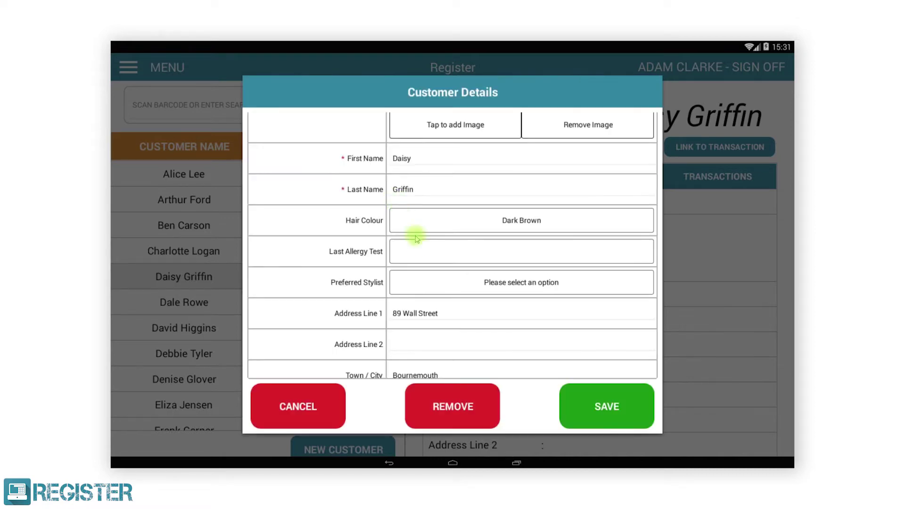
{"action": "left_click", "coordinate": [425, 253]}
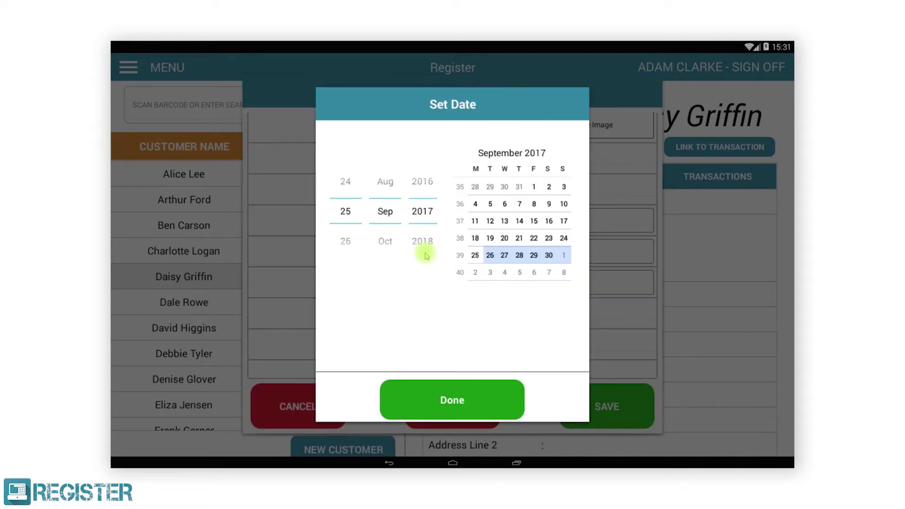
{"action": "left_click", "coordinate": [490, 222]}
{"action": "left_click", "coordinate": [464, 395]}
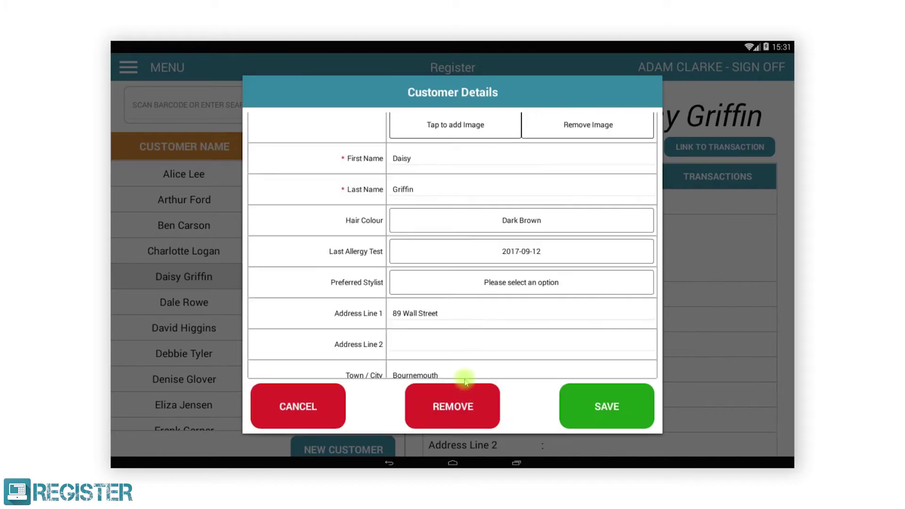
{"action": "left_click", "coordinate": [498, 283]}
{"action": "left_click", "coordinate": [376, 295]}
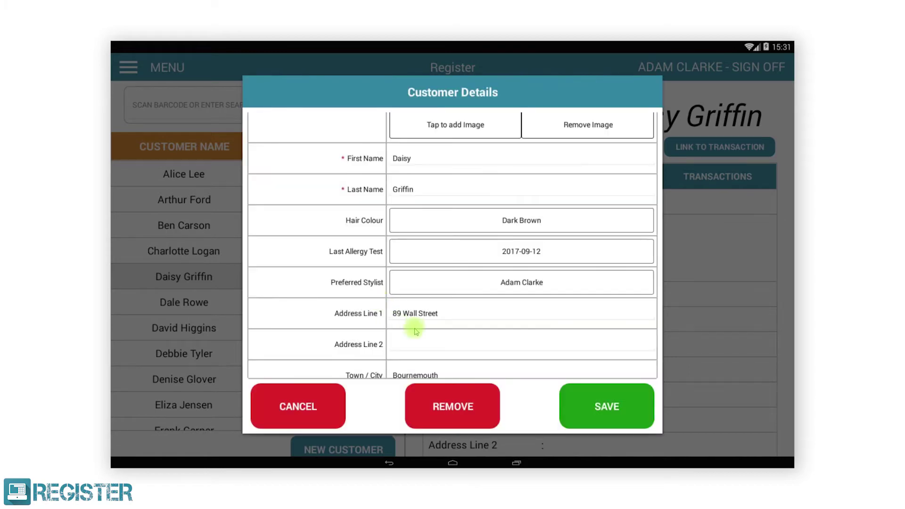
{"action": "scroll", "coordinate": [415, 330], "scroll_direction": "down", "scroll_amount": 8}
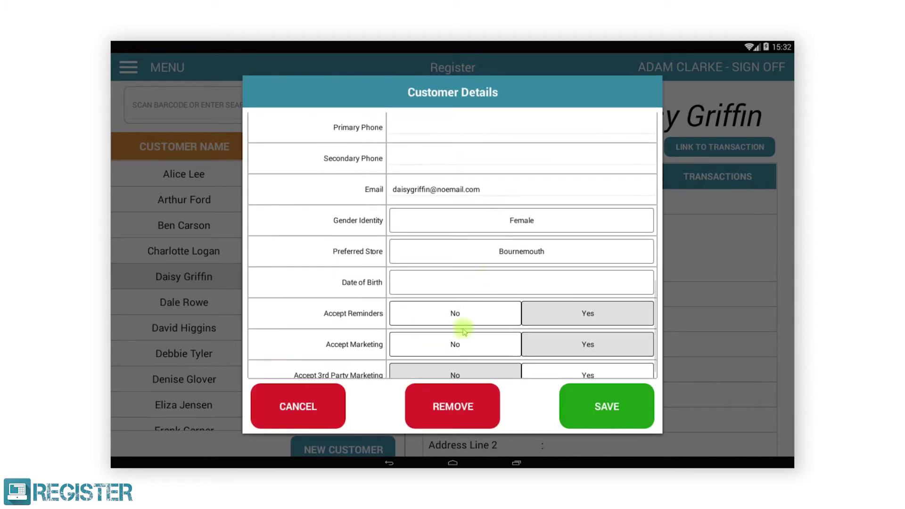
{"action": "left_click", "coordinate": [573, 403]}
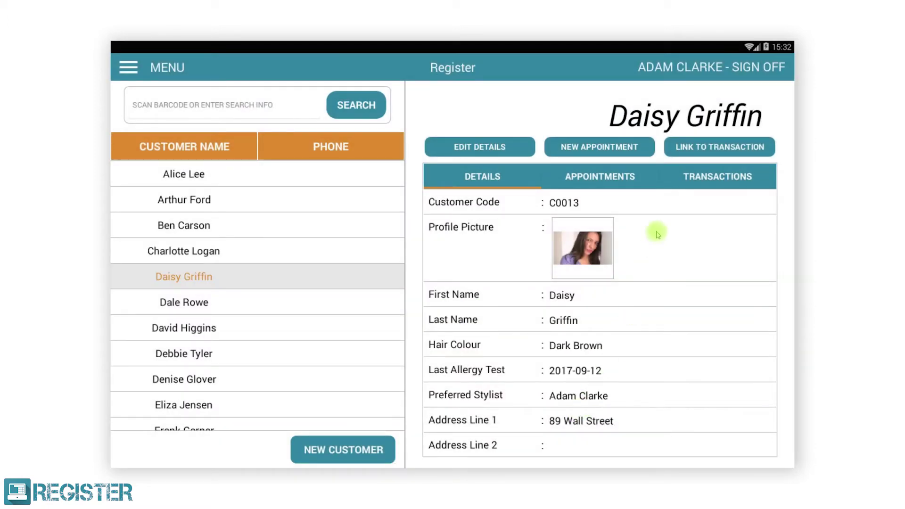
{"action": "left_click", "coordinate": [692, 149]}
Ring up Diva Professional Styling and take £33.33 in cash to complete the sale.
{"action": "left_click", "coordinate": [404, 392]}
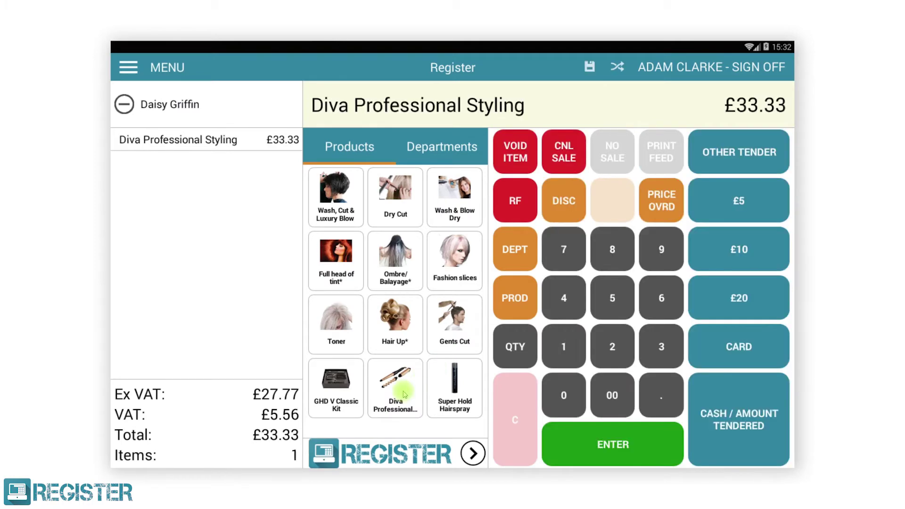
{"action": "left_click", "coordinate": [712, 393]}
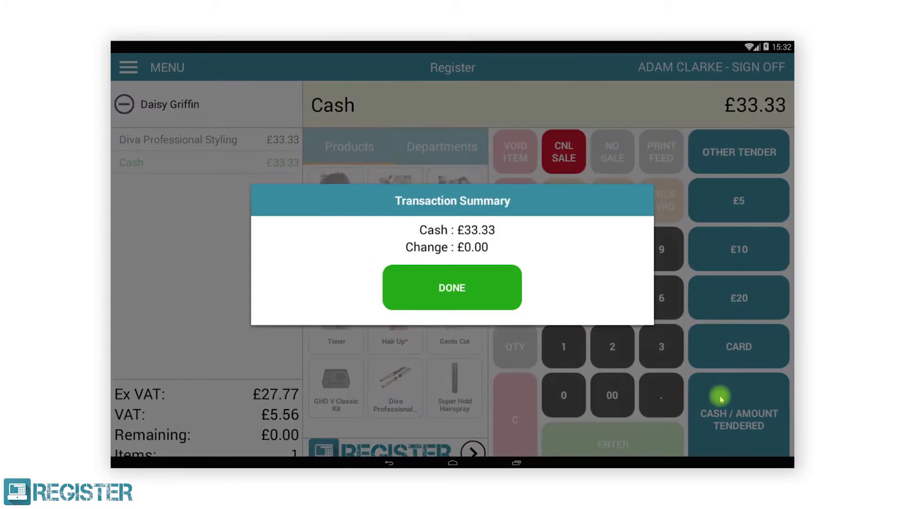
{"action": "left_click", "coordinate": [480, 309]}
Open the fifth customer's record, view the 3 June 2017 transaction, then show her appointments.
{"action": "left_click", "coordinate": [129, 67]}
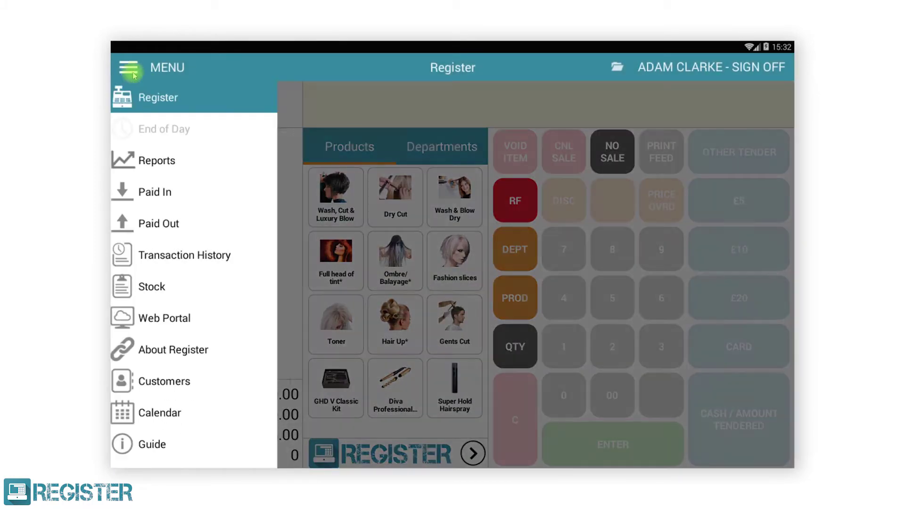
{"action": "left_click", "coordinate": [172, 382]}
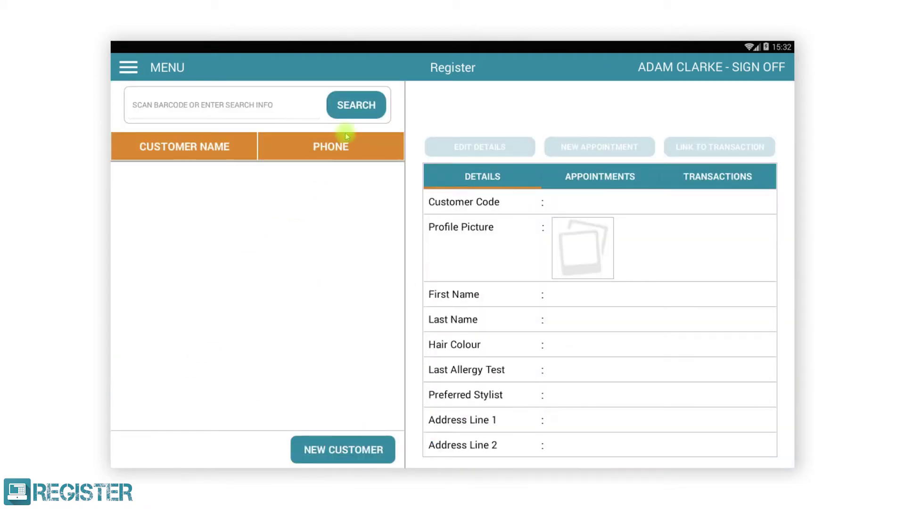
{"action": "left_click", "coordinate": [366, 101]}
{"action": "left_click", "coordinate": [202, 277]}
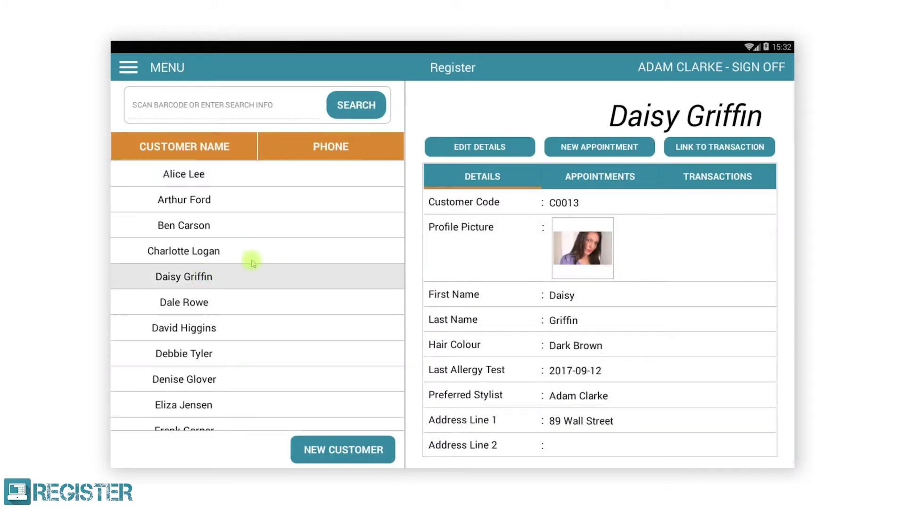
{"action": "left_click", "coordinate": [710, 175]}
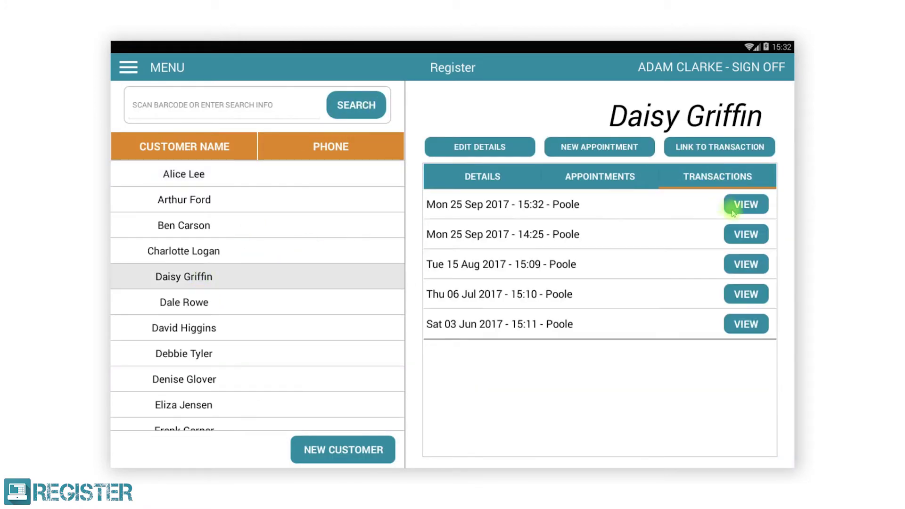
{"action": "left_click", "coordinate": [732, 323]}
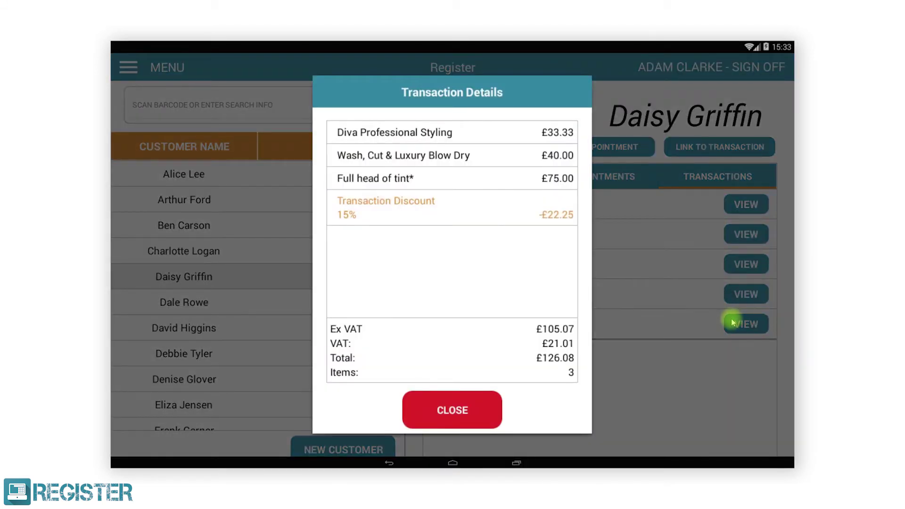
{"action": "left_click", "coordinate": [497, 416]}
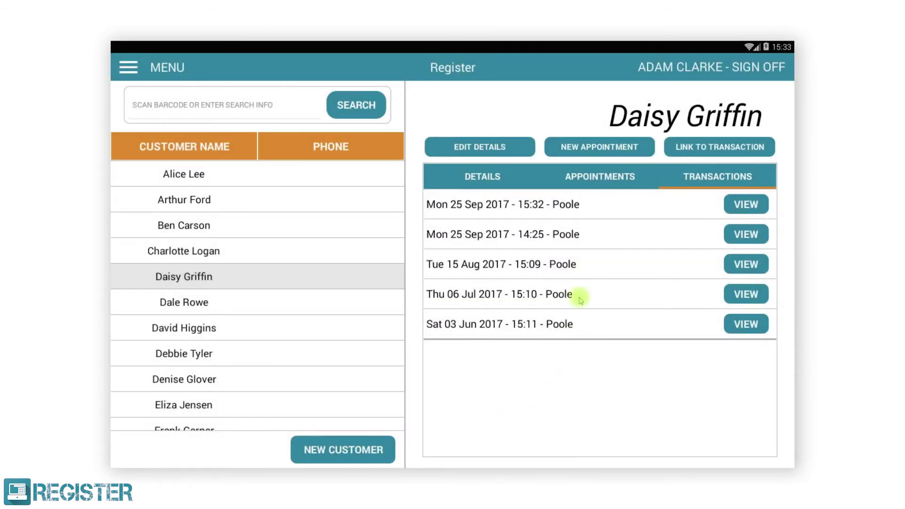
{"action": "left_click", "coordinate": [593, 180]}
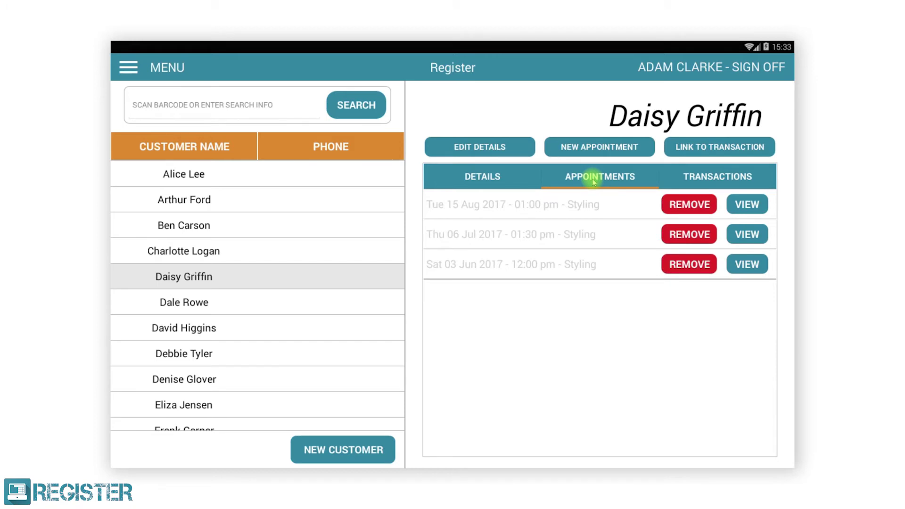
In the calendar, start a booking on 27 September 2017 at 1 PM for the signed-in stylist.
{"action": "left_click", "coordinate": [128, 67]}
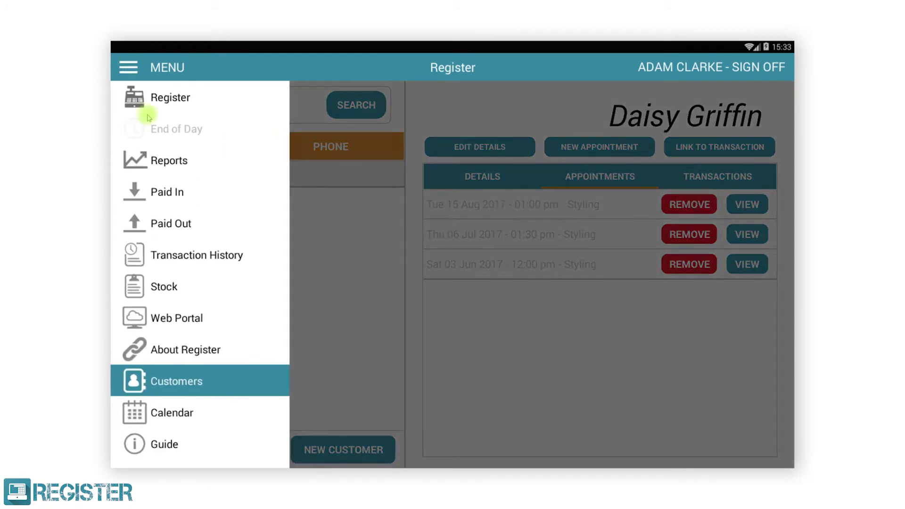
{"action": "left_click", "coordinate": [187, 414]}
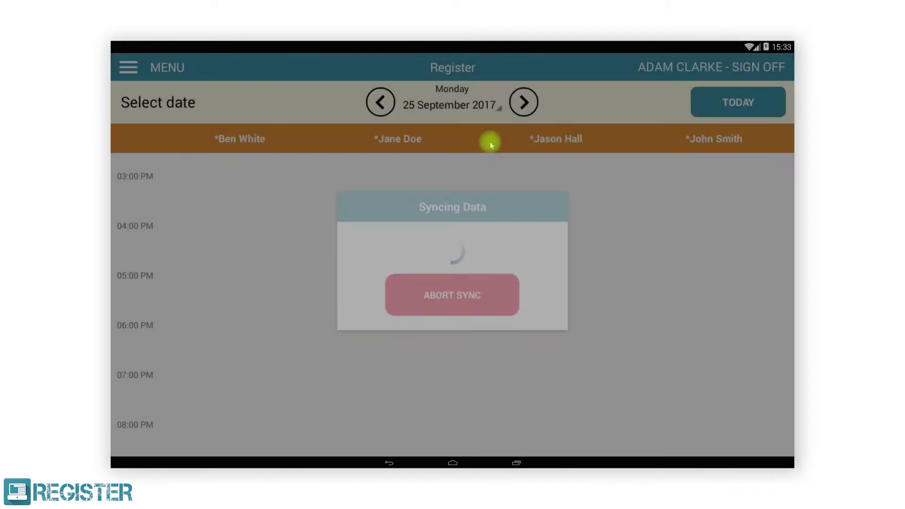
{"action": "left_click", "coordinate": [524, 103]}
{"action": "left_click", "coordinate": [523, 103]}
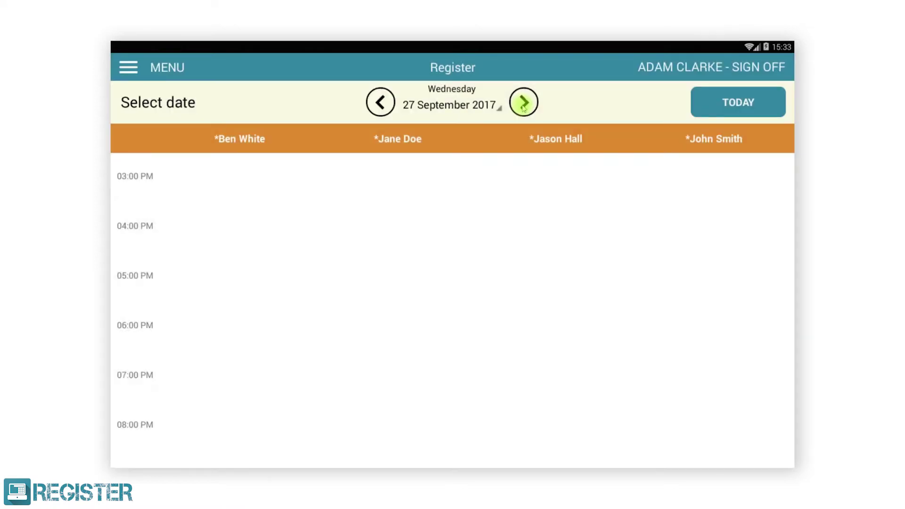
{"action": "left_click_drag", "start_coordinate": [477, 190], "coordinate": [491, 335]}
{"action": "left_click_drag", "start_coordinate": [703, 217], "coordinate": [219, 259]}
{"action": "left_click", "coordinate": [596, 231]}
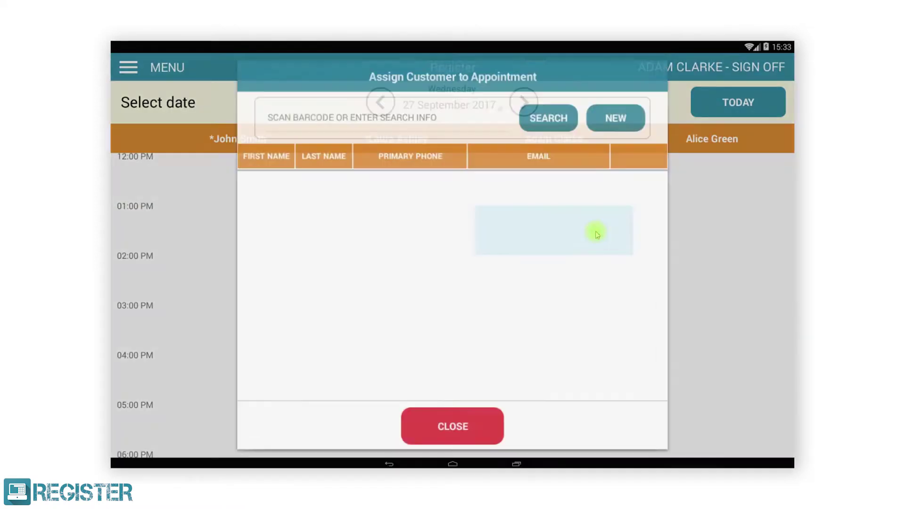
Assign the fifth customer, set a 2-hour Styling appointment, and save it.
{"action": "left_click", "coordinate": [548, 115]}
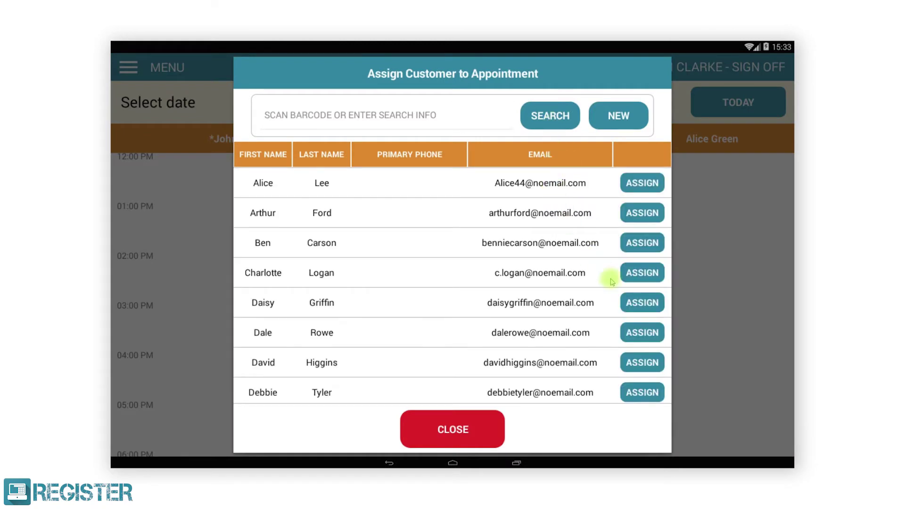
{"action": "left_click", "coordinate": [636, 304]}
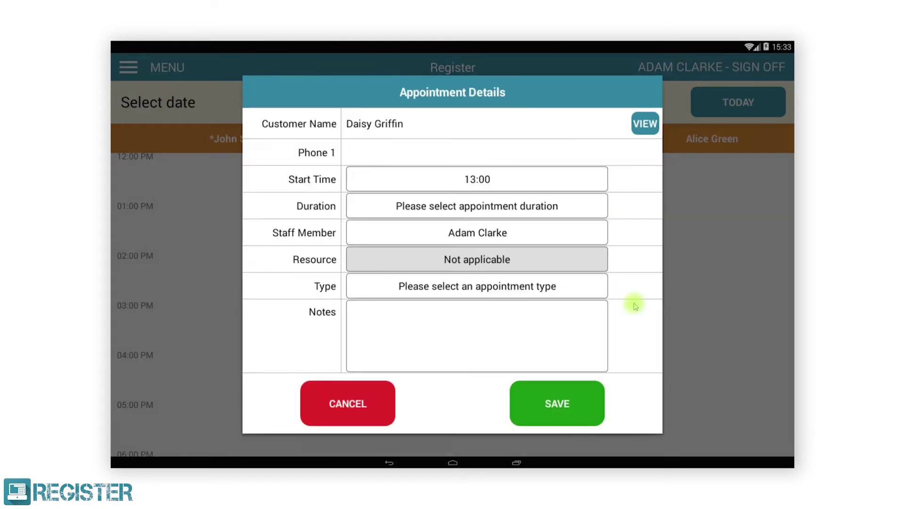
{"action": "left_click", "coordinate": [495, 212]}
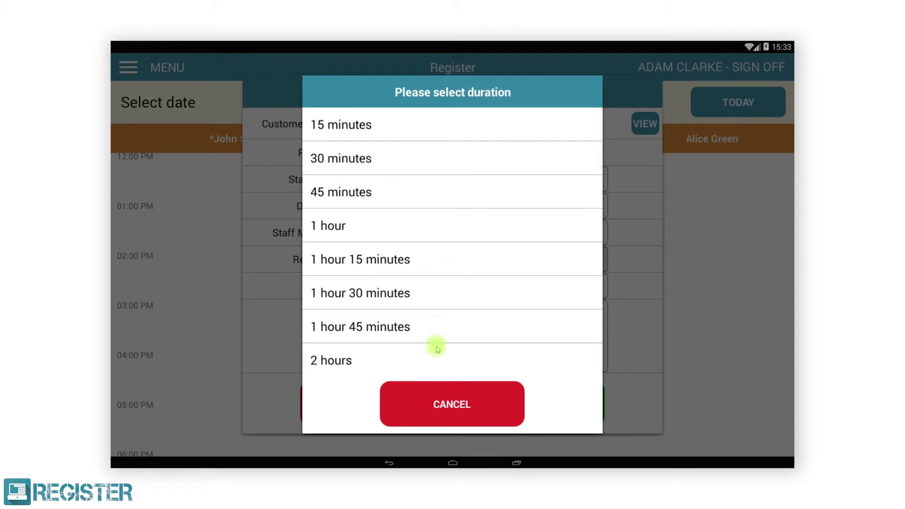
{"action": "left_click", "coordinate": [436, 361]}
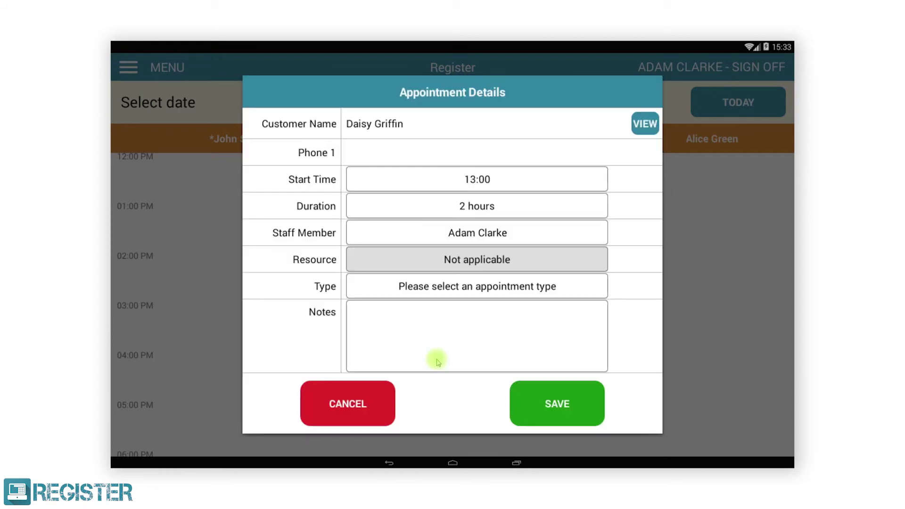
{"action": "left_click", "coordinate": [465, 286]}
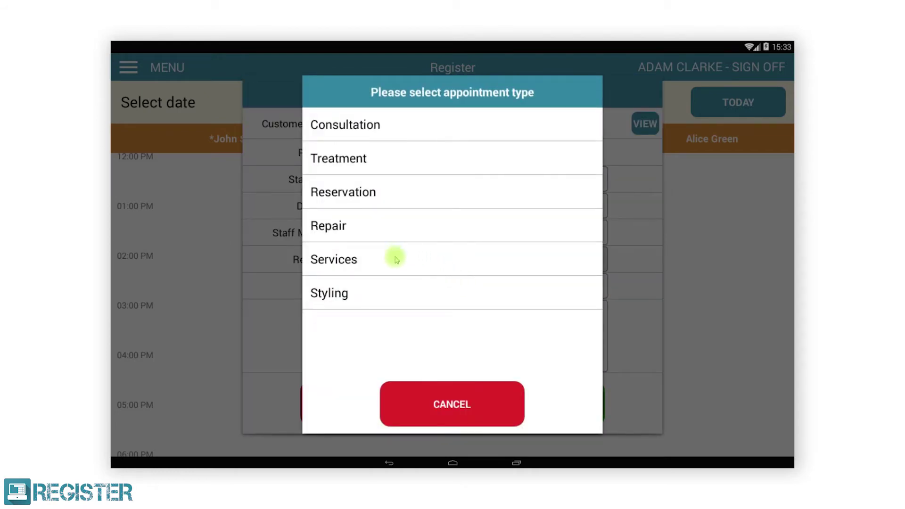
{"action": "left_click", "coordinate": [353, 289]}
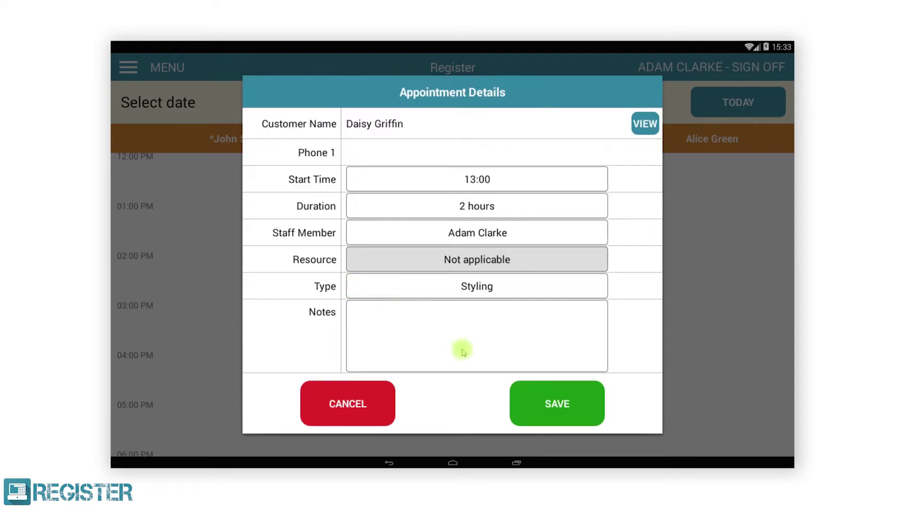
{"action": "left_click", "coordinate": [536, 389]}
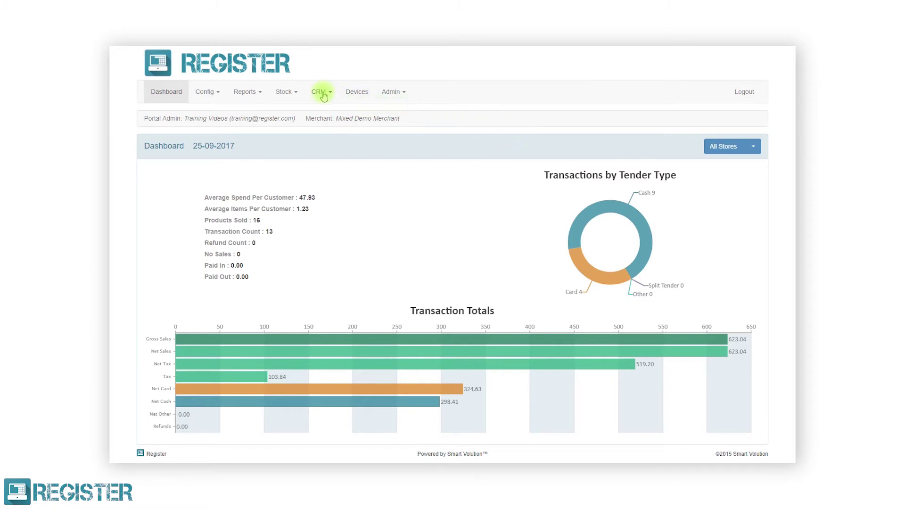
In the text message settings, turn on appointment confirmations and send reminders 1 Day Before.
{"action": "left_click", "coordinate": [322, 93]}
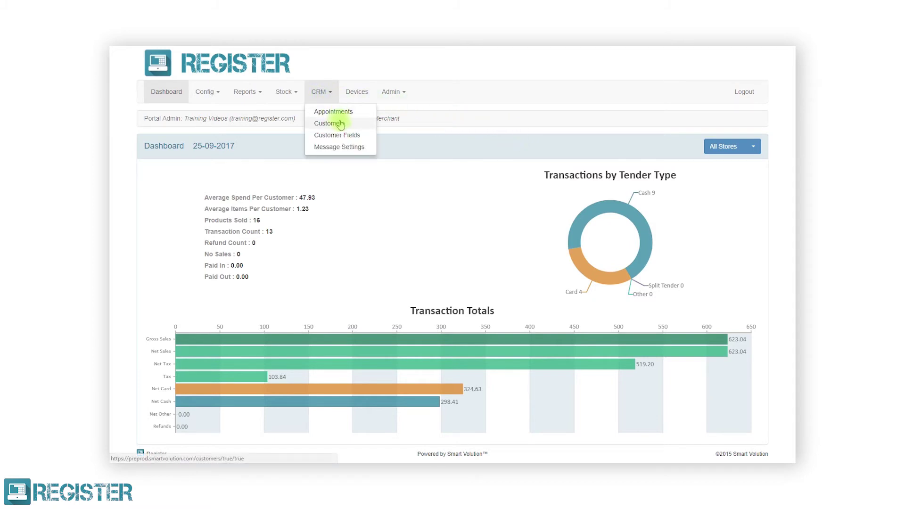
{"action": "left_click", "coordinate": [343, 148]}
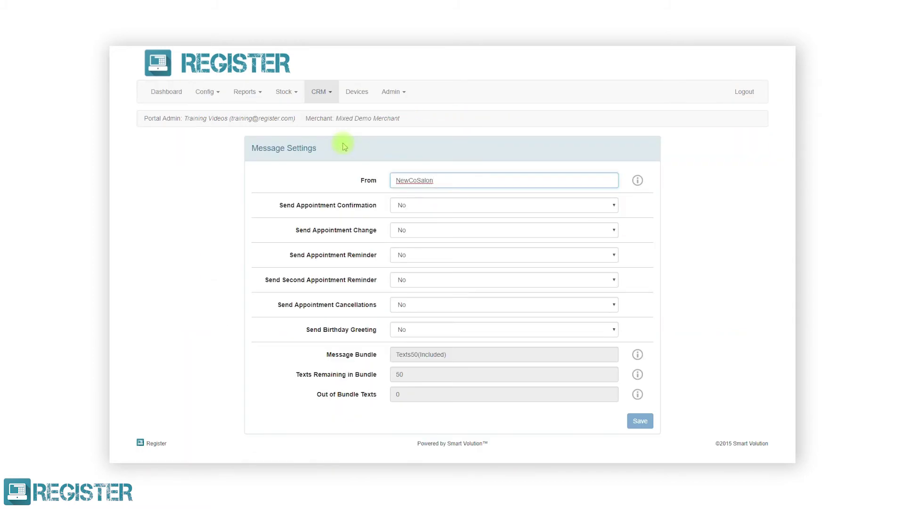
{"action": "left_click", "coordinate": [403, 205]}
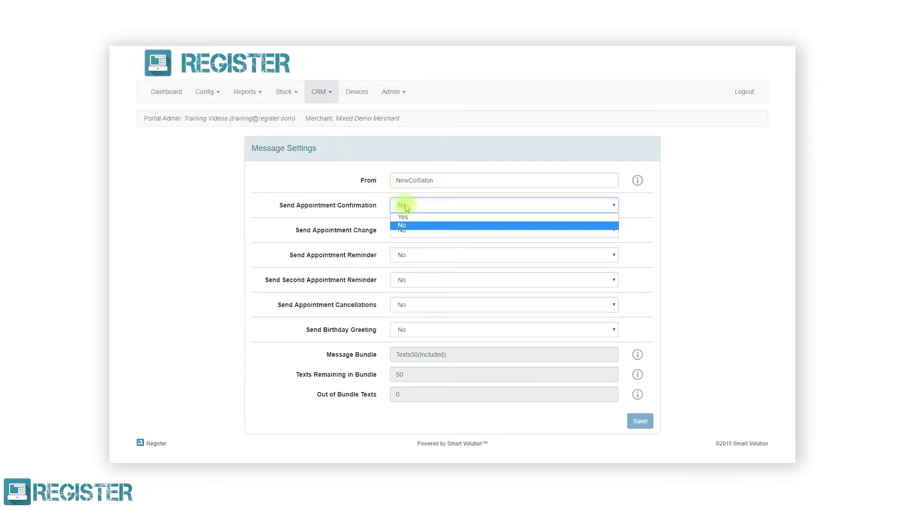
{"action": "left_click", "coordinate": [406, 218]}
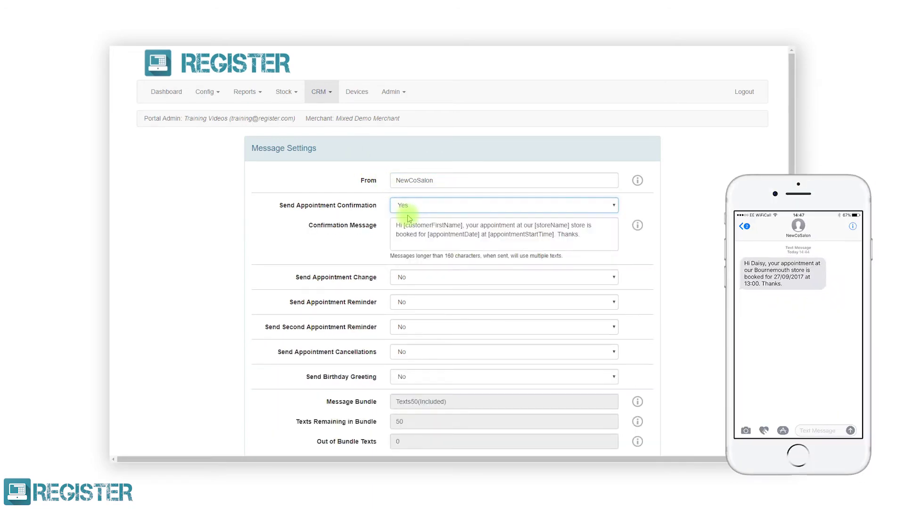
{"action": "left_click", "coordinate": [413, 306]}
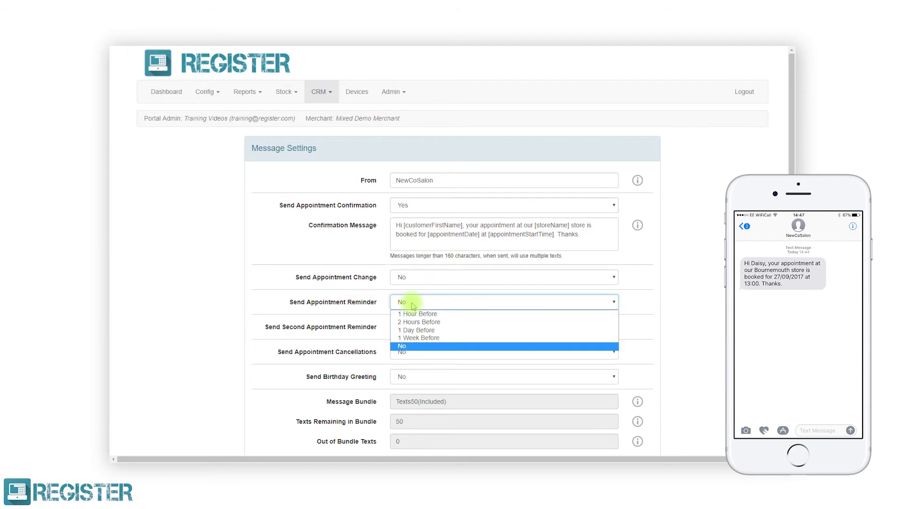
{"action": "left_click", "coordinate": [417, 330]}
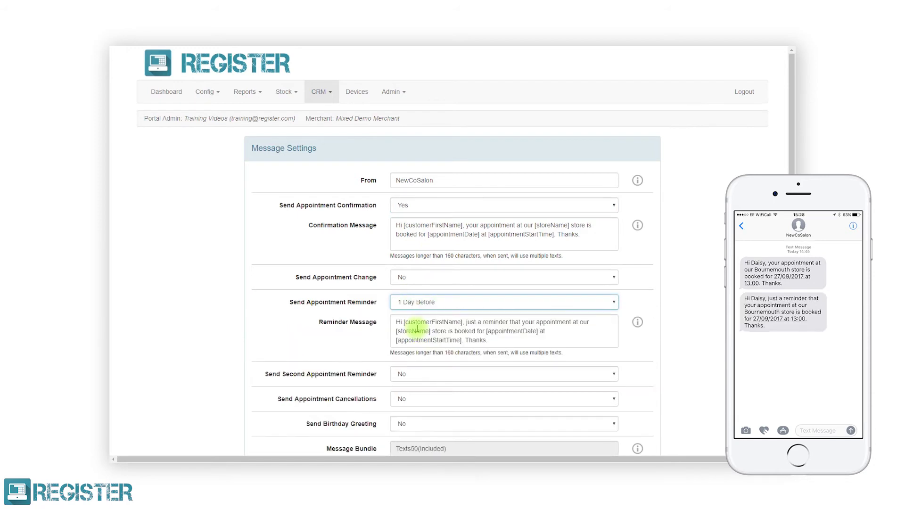
Add a 1 Hour Before second reminder, turn on birthday greetings, and save the settings.
{"action": "left_click", "coordinate": [421, 372]}
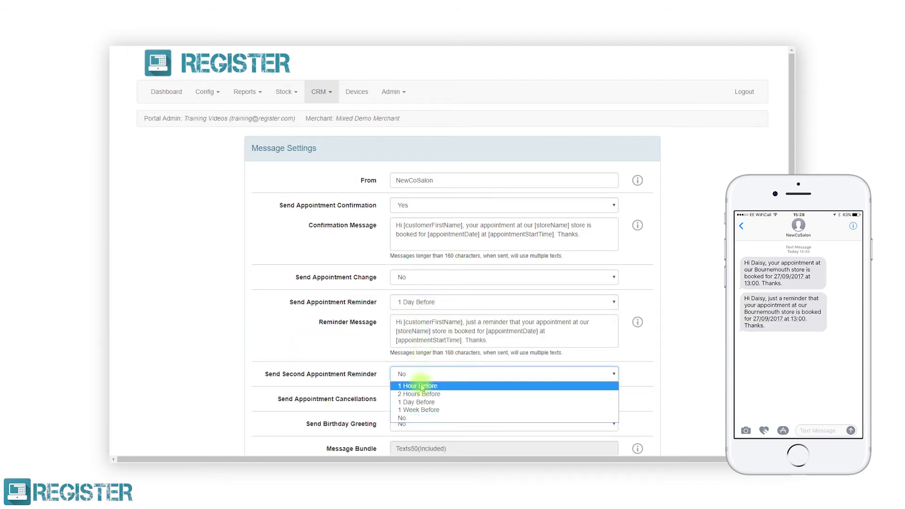
{"action": "left_click", "coordinate": [427, 384]}
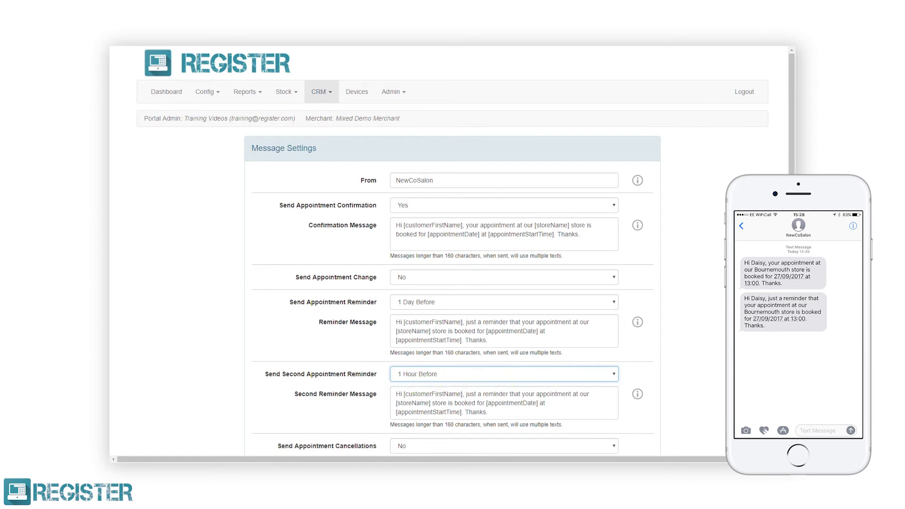
{"action": "left_click_drag", "start_coordinate": [788, 298], "coordinate": [785, 382]}
{"action": "left_click", "coordinate": [611, 359]}
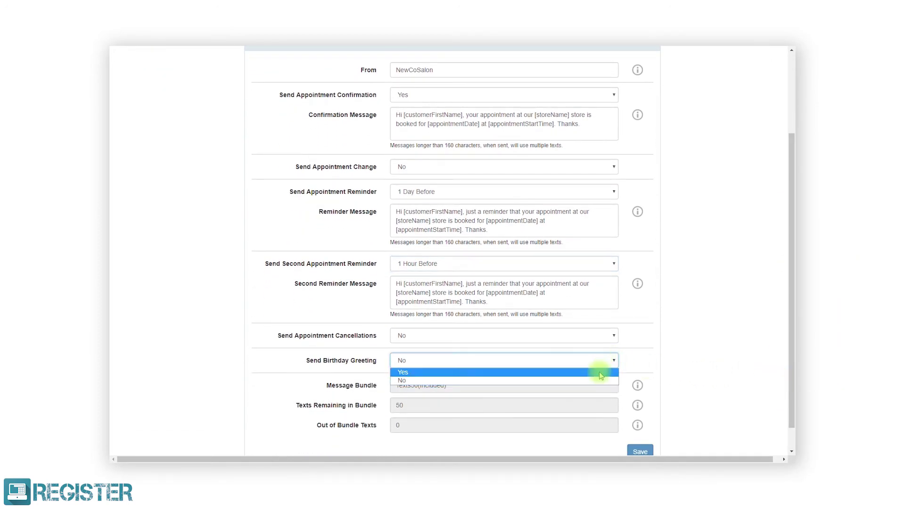
{"action": "left_click", "coordinate": [600, 372]}
{"action": "left_click_drag", "start_coordinate": [788, 367], "coordinate": [788, 430]}
{"action": "left_click", "coordinate": [643, 426]}
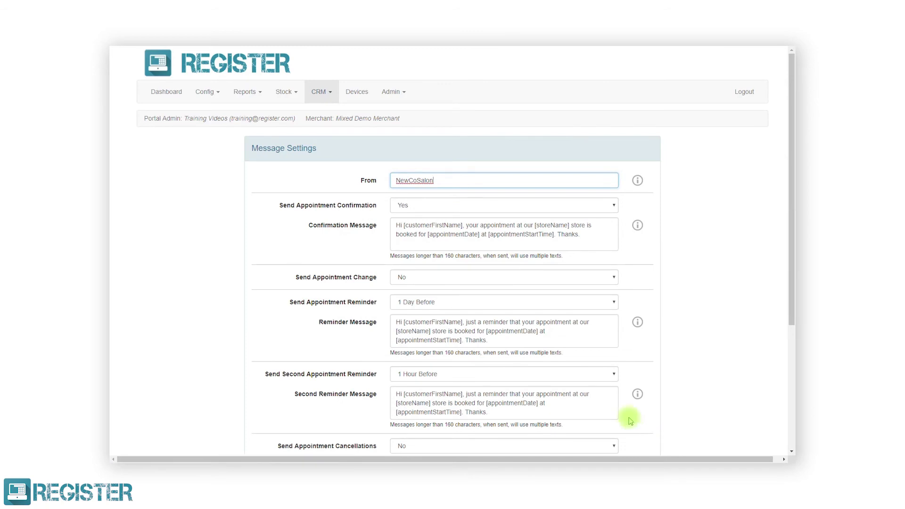
{"action": "left_click", "coordinate": [325, 93]}
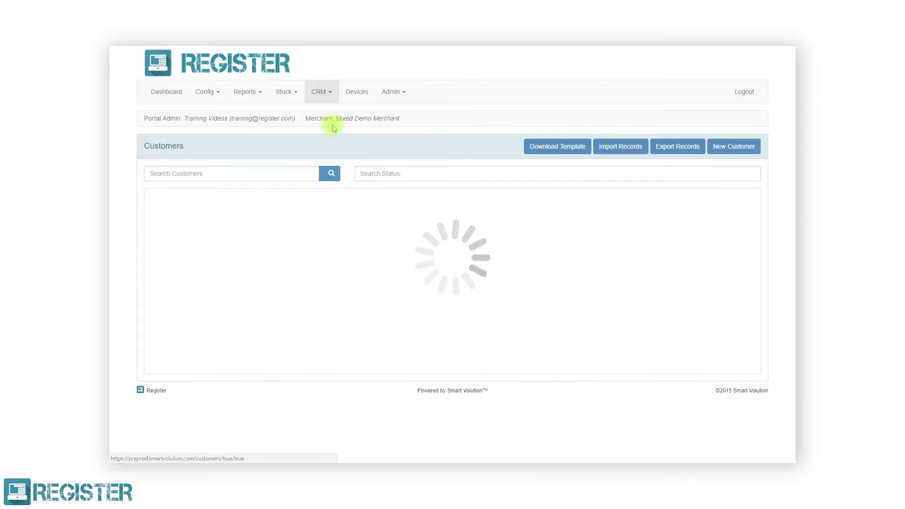
Show the customer's transaction history for the whole year 2017.
{"action": "left_click", "coordinate": [178, 281]}
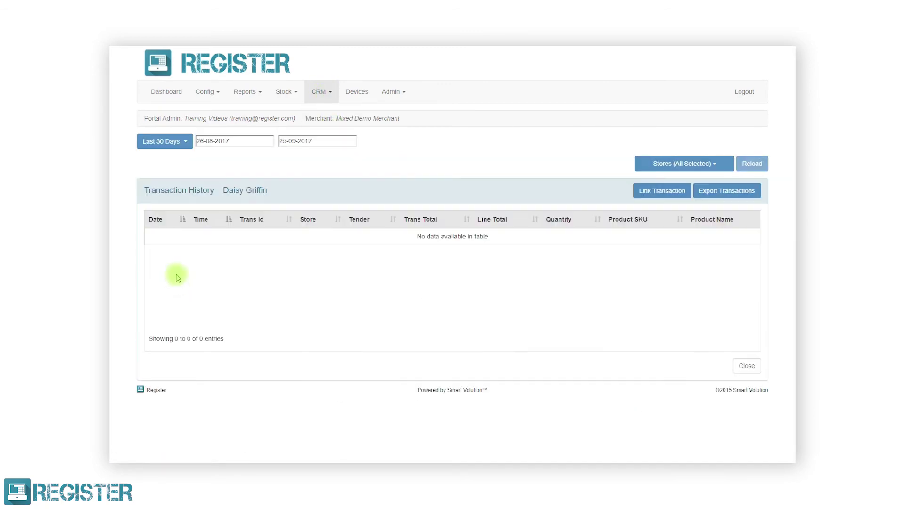
{"action": "left_click", "coordinate": [166, 143]}
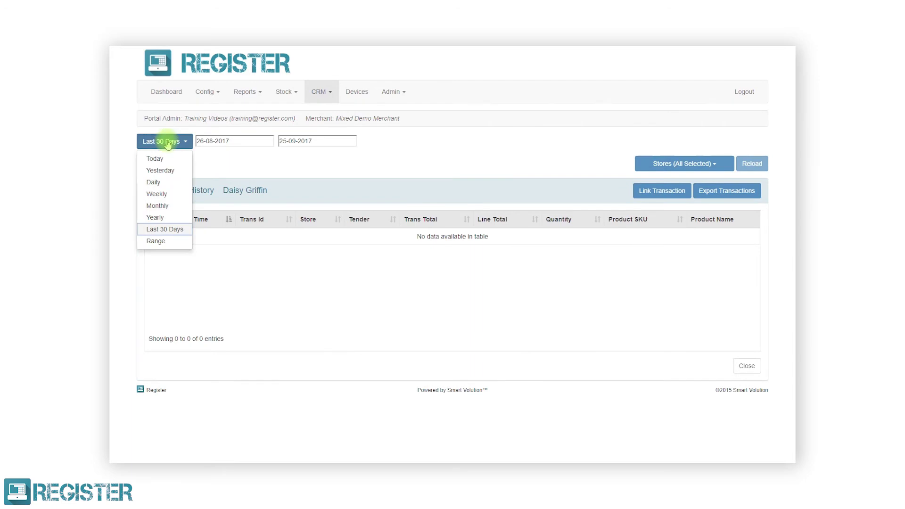
{"action": "left_click", "coordinate": [156, 217]}
{"action": "left_click", "coordinate": [738, 163]}
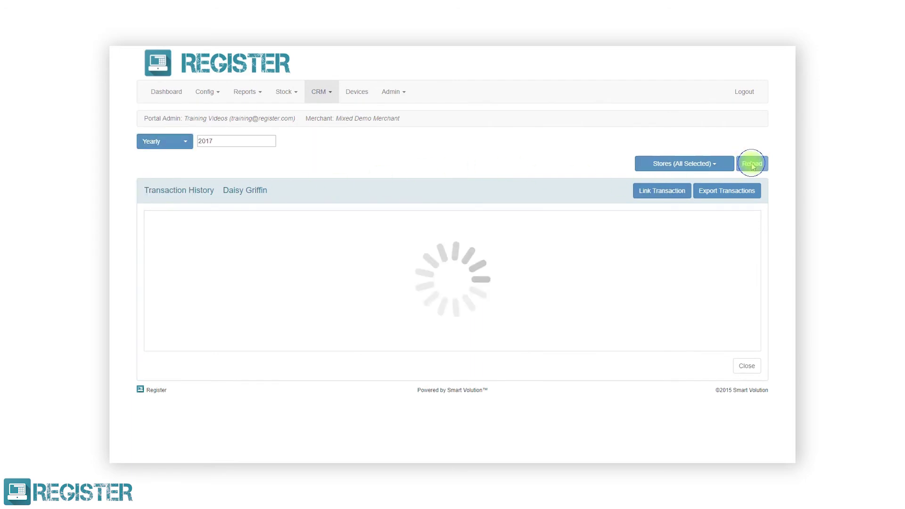
{"action": "mouse_move", "coordinate": [754, 239]}
{"action": "left_mouse_down"}
{"action": "mouse_move", "coordinate": [769, 285]}
{"action": "mouse_move", "coordinate": [762, 232]}
{"action": "left_mouse_up"}
Look up the 2017-09-25 cash transaction by its transaction ID and link it to the customer.
{"action": "left_click", "coordinate": [685, 192]}
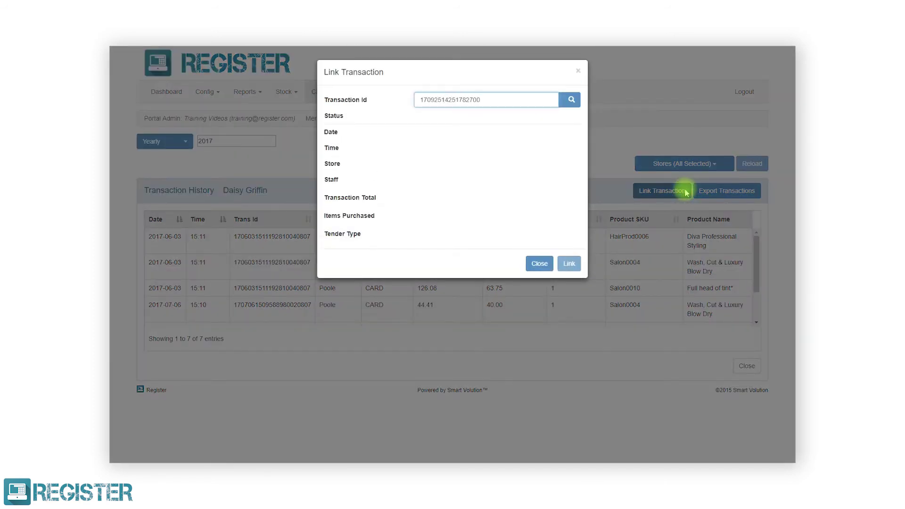
{"action": "left_click", "coordinate": [570, 100]}
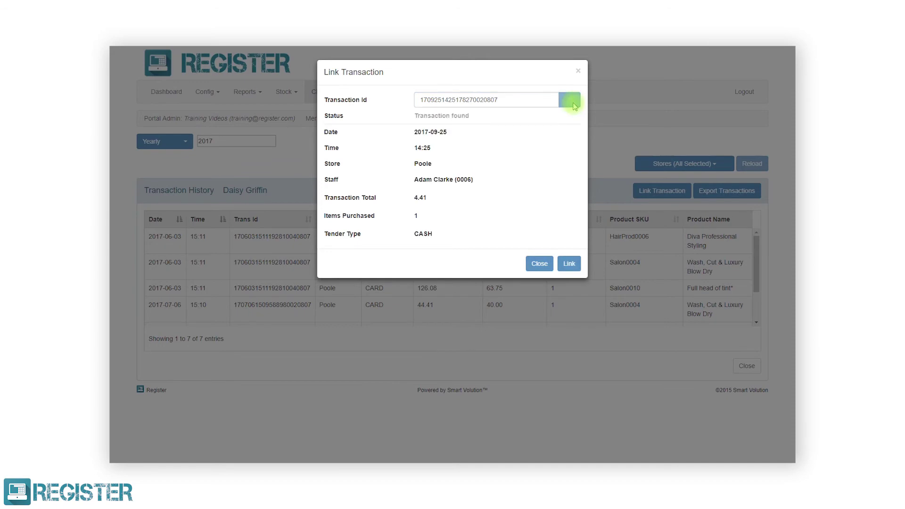
{"action": "left_click", "coordinate": [569, 263]}
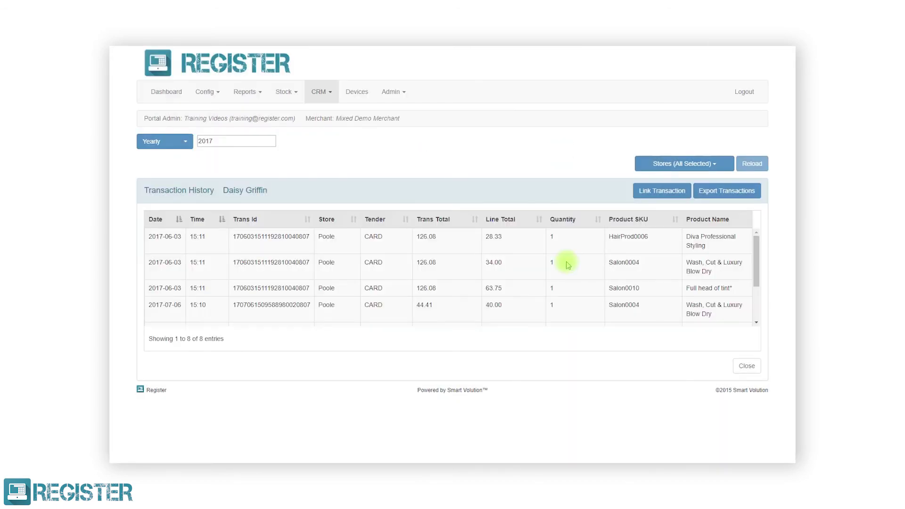
Export the customer's 2017 transaction history as an XLS file.
{"action": "left_click", "coordinate": [704, 193]}
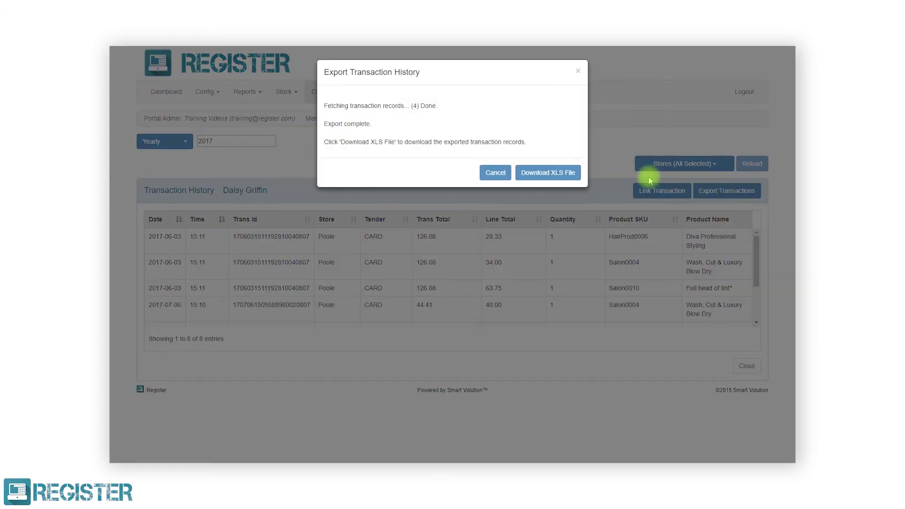
{"action": "left_click", "coordinate": [571, 175]}
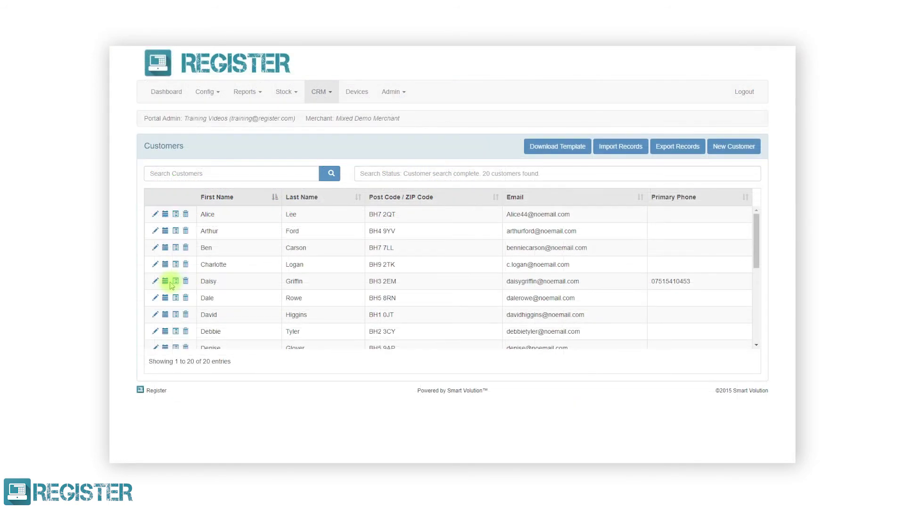
{"action": "left_click", "coordinate": [170, 284]}
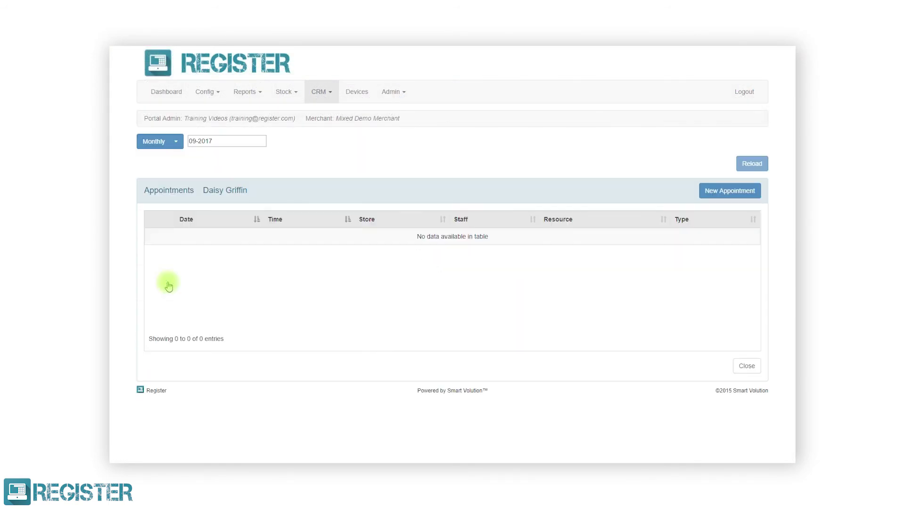
Start a new appointment for the customer on 27 September starting at 13:00.
{"action": "left_click", "coordinate": [729, 191]}
{"action": "left_click", "coordinate": [608, 279]}
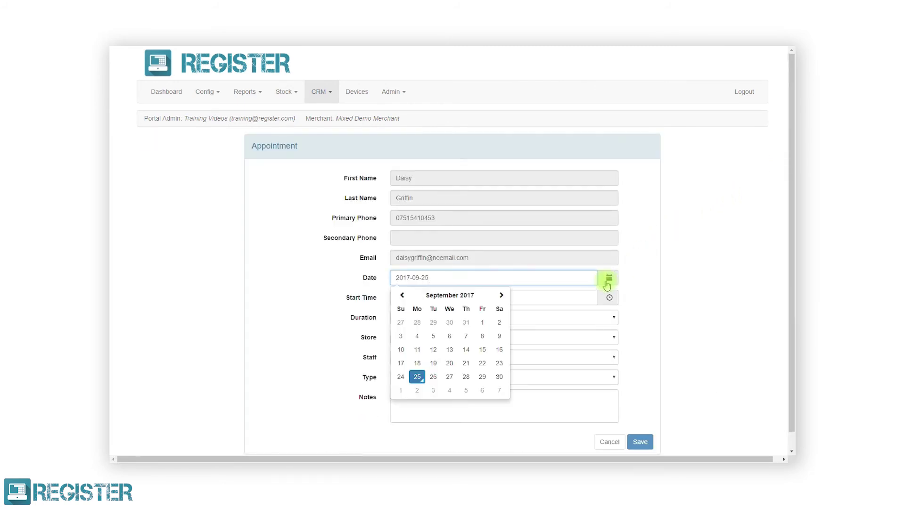
{"action": "left_click", "coordinate": [449, 377]}
{"action": "left_click", "coordinate": [593, 298]}
{"action": "left_click", "coordinate": [415, 364]}
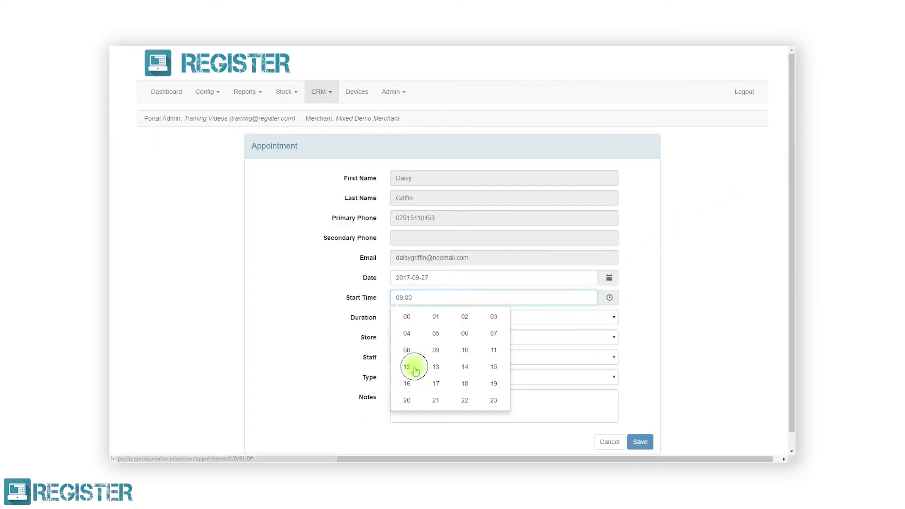
{"action": "left_click", "coordinate": [624, 315]}
Make it a 2-hour Styling appointment with the staff member, save, and close.
{"action": "left_click", "coordinate": [598, 316]}
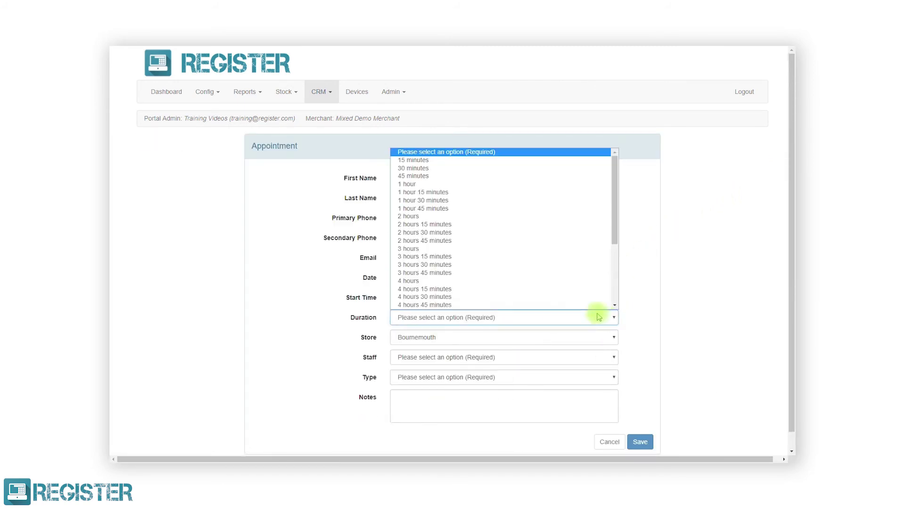
{"action": "left_click", "coordinate": [508, 218]}
{"action": "left_click", "coordinate": [519, 357]}
{"action": "left_click", "coordinate": [519, 383]}
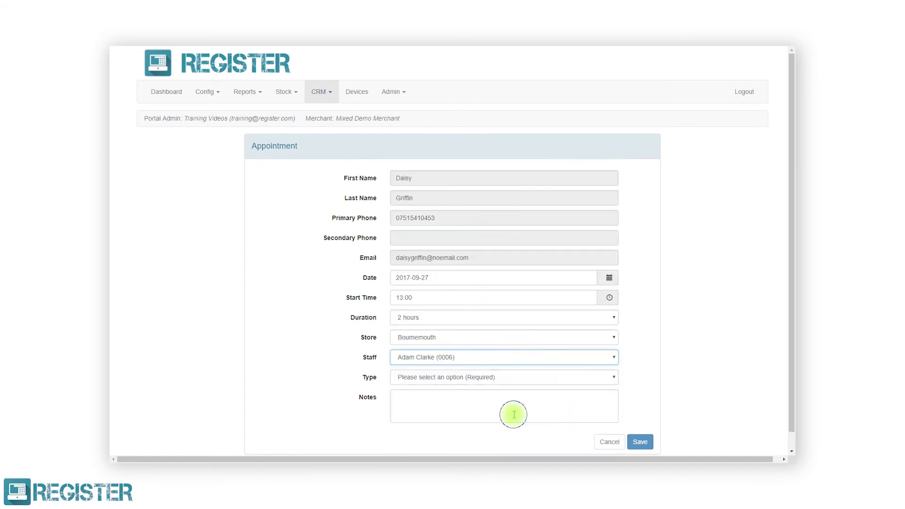
{"action": "left_click", "coordinate": [518, 377]}
{"action": "left_click", "coordinate": [505, 432]}
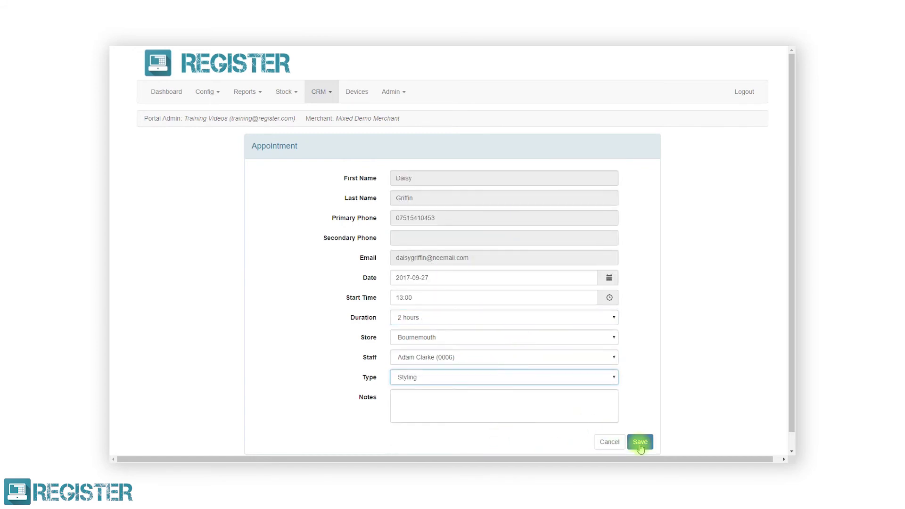
{"action": "left_click", "coordinate": [640, 443]}
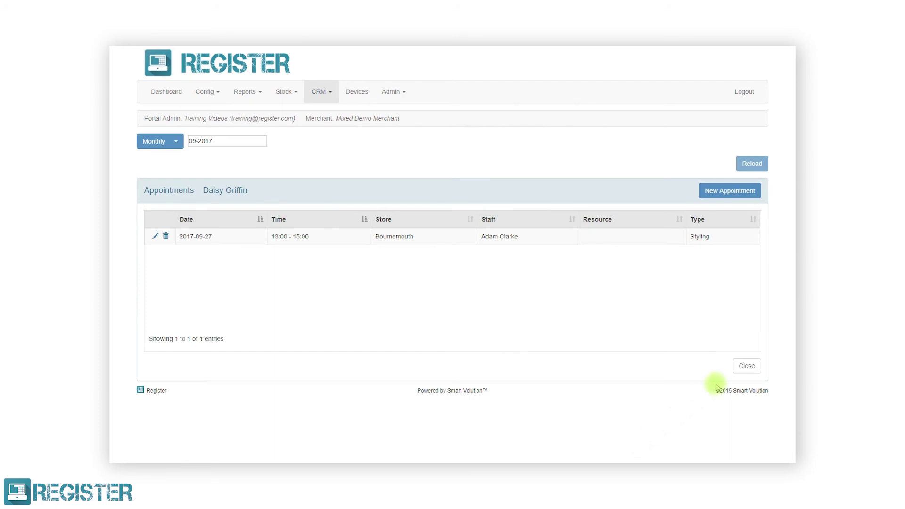
{"action": "left_click", "coordinate": [743, 367]}
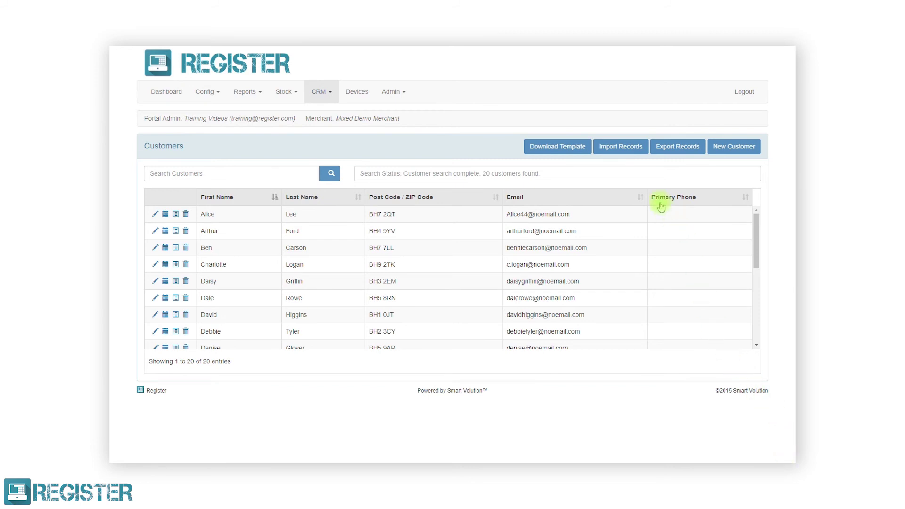
Import the 20 customers from the Customers_2017-09-25_14-44-23 file and close the import page.
{"action": "left_click", "coordinate": [622, 159]}
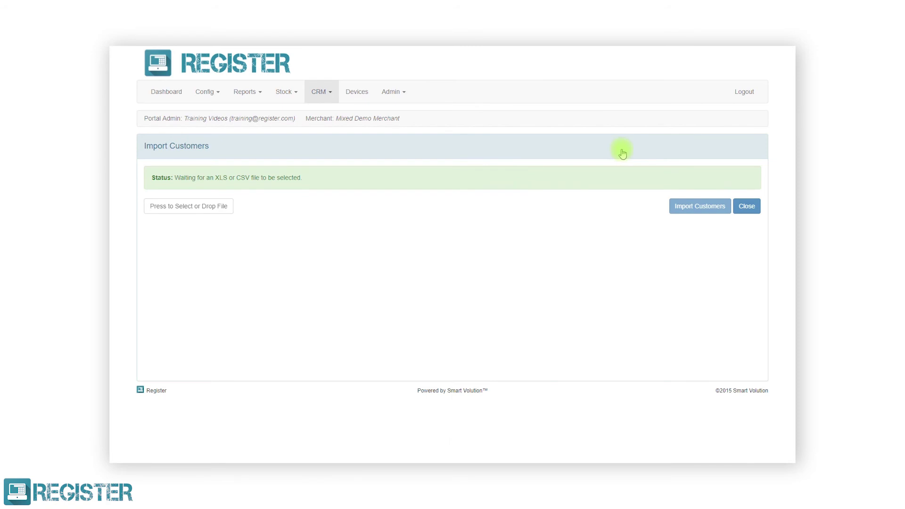
{"action": "left_click", "coordinate": [216, 206]}
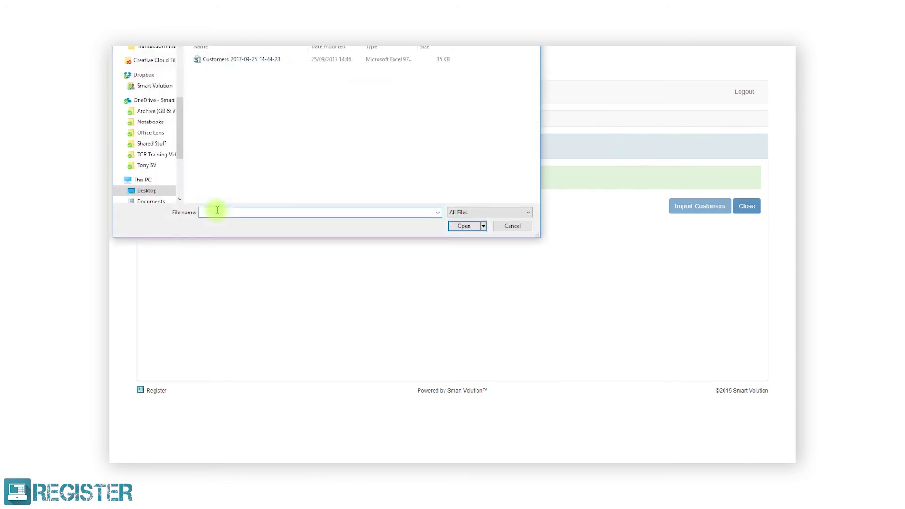
{"action": "left_click", "coordinate": [236, 60]}
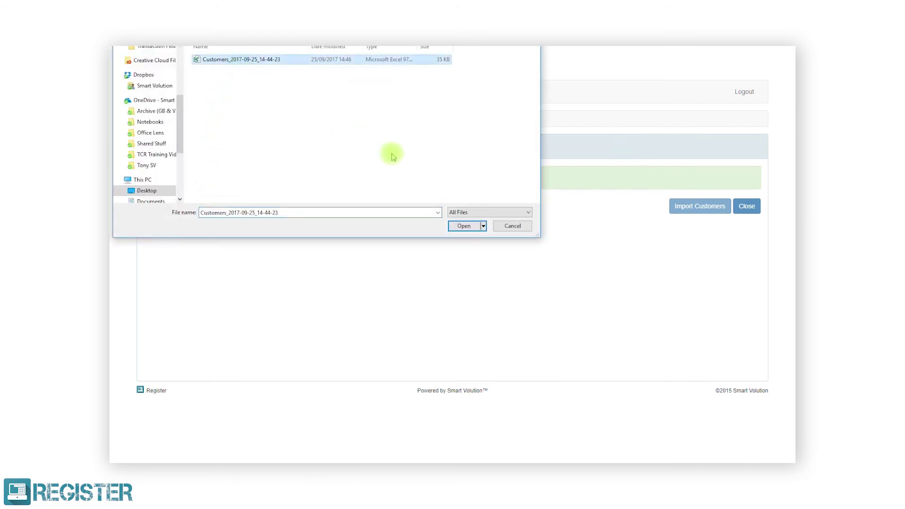
{"action": "left_click", "coordinate": [466, 227]}
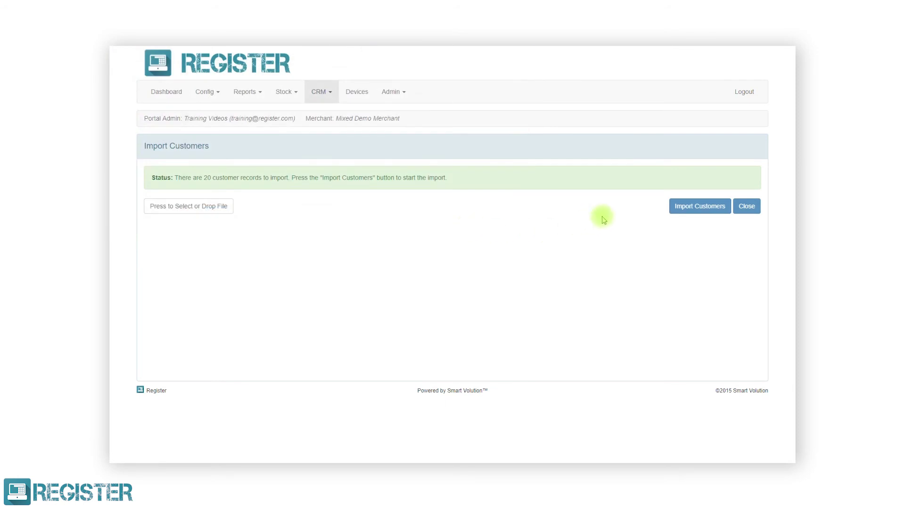
{"action": "left_click", "coordinate": [680, 209]}
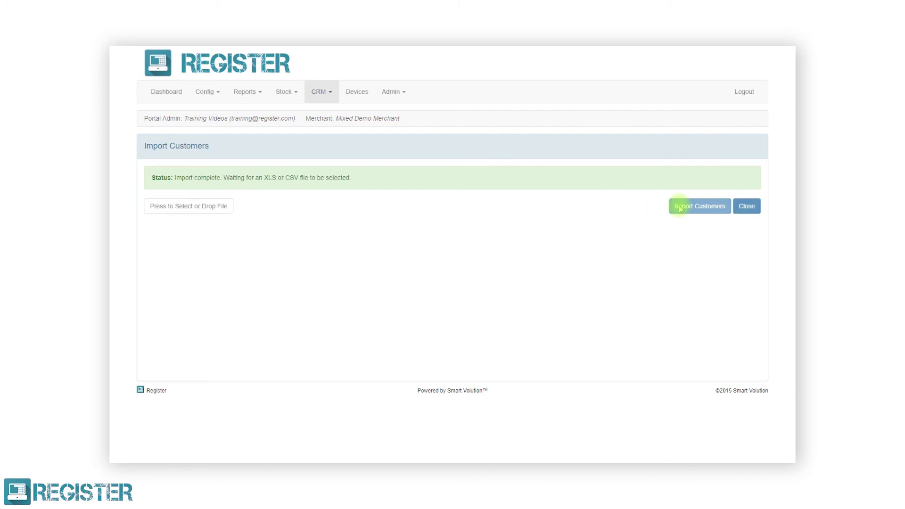
{"action": "left_click", "coordinate": [744, 208]}
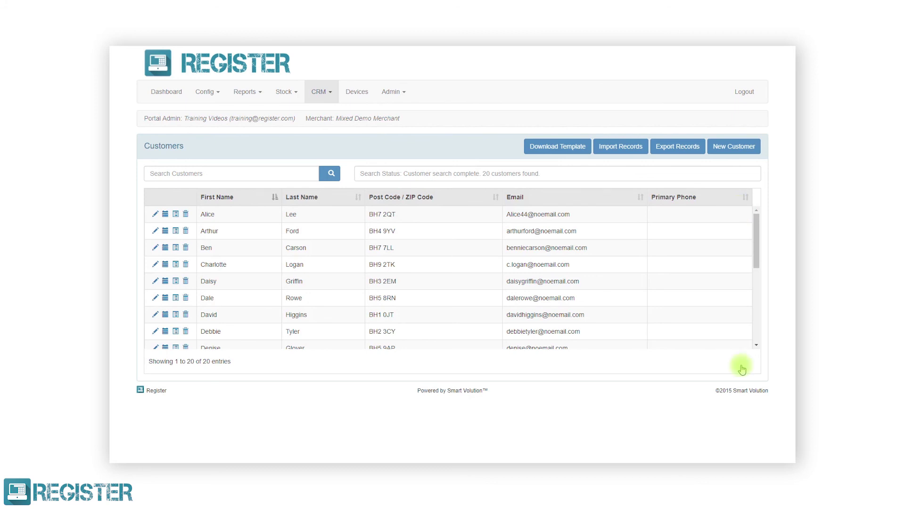
Export all 20 customer records from the Customers page and download them as an XLS file.
{"action": "left_click", "coordinate": [679, 152]}
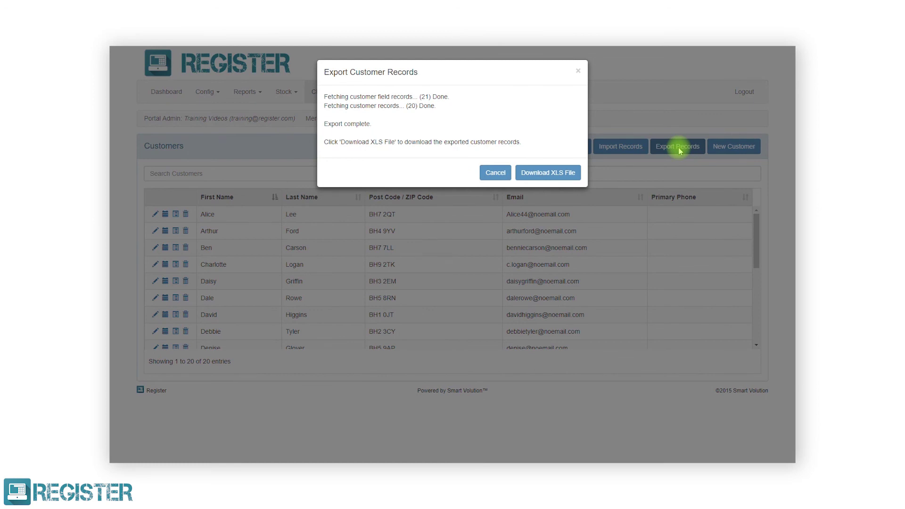
{"action": "left_click", "coordinate": [550, 172]}
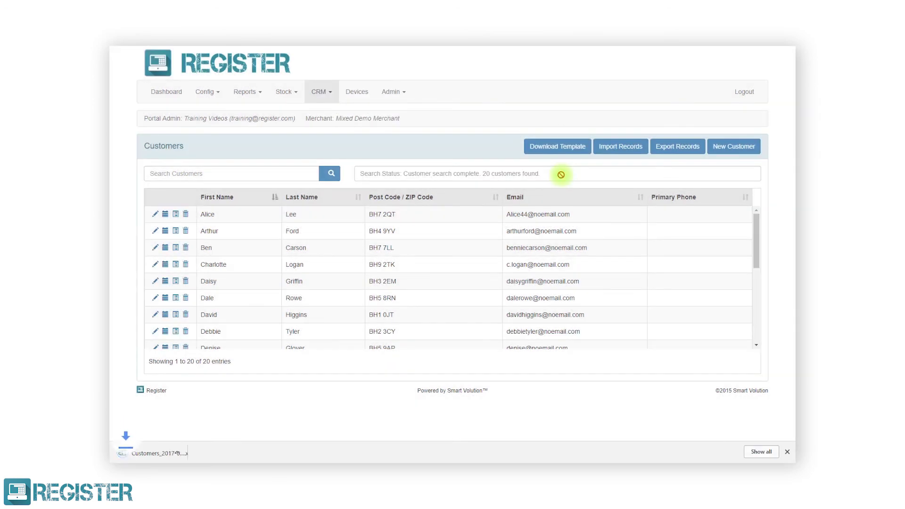